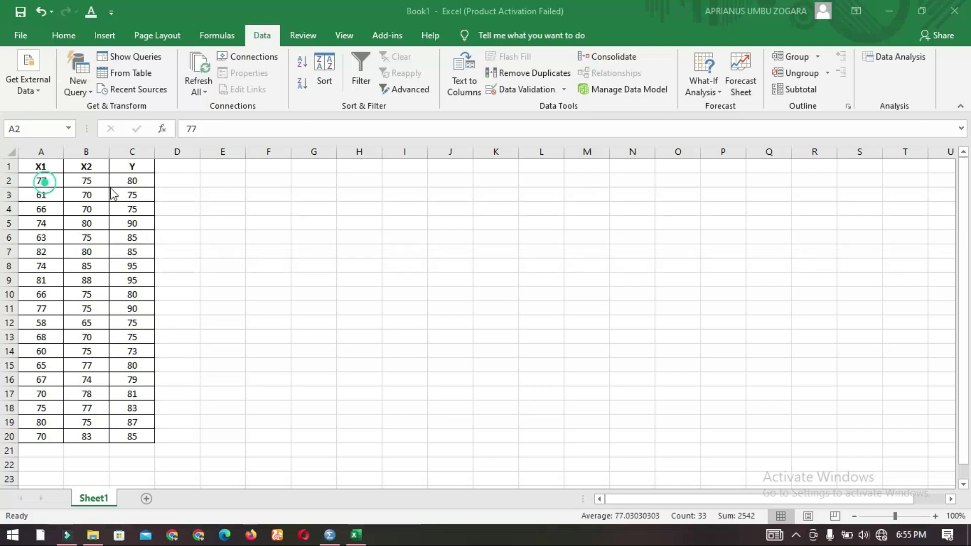
Look over the X1, X2 and Y data in A2:C20.
{"action": "left_click", "coordinate": [133, 390]}
{"action": "left_click", "coordinate": [134, 422]}
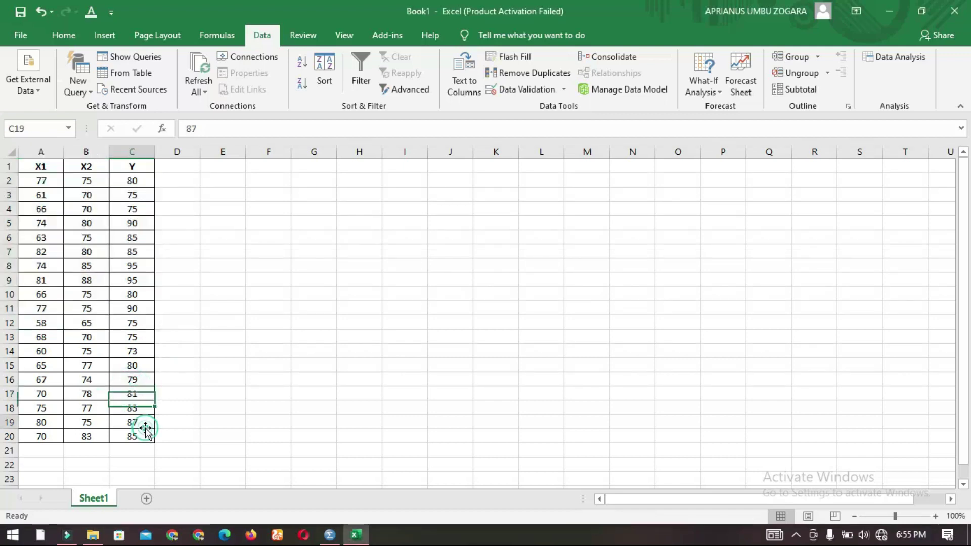
{"action": "left_click", "coordinate": [139, 436]}
{"action": "left_click_drag", "start_coordinate": [46, 176], "coordinate": [137, 436]}
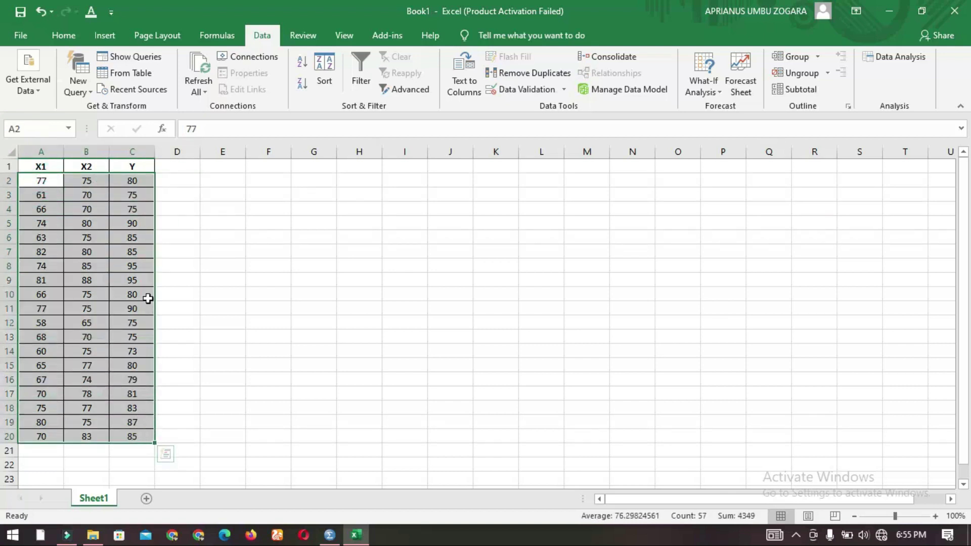
{"action": "left_click", "coordinate": [148, 299]}
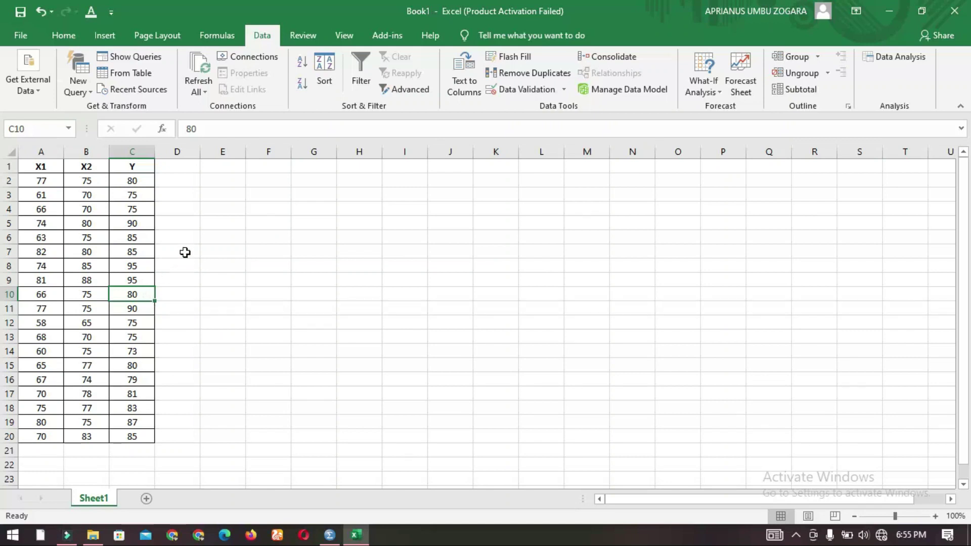
{"action": "left_click", "coordinate": [186, 225]}
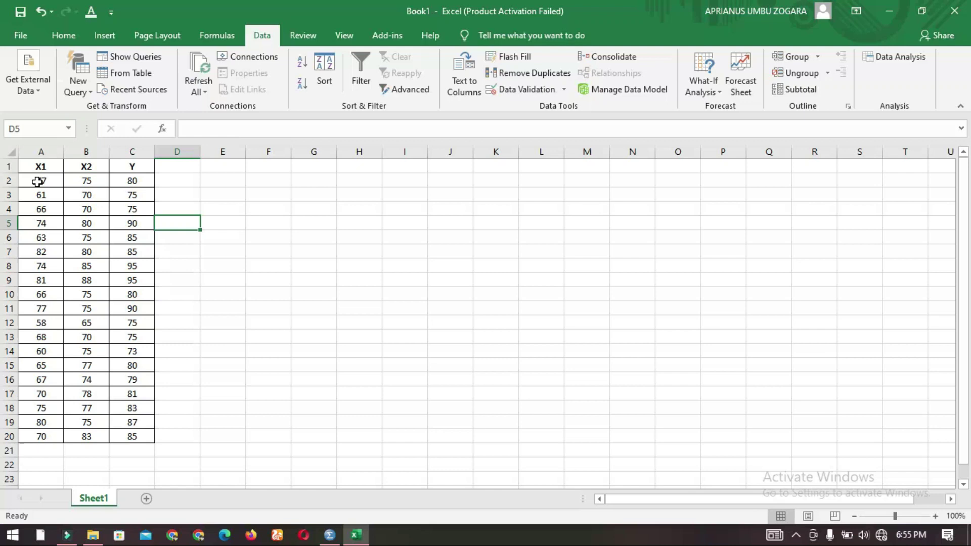
{"action": "left_click_drag", "start_coordinate": [37, 182], "coordinate": [127, 183]}
{"action": "left_click", "coordinate": [96, 209]}
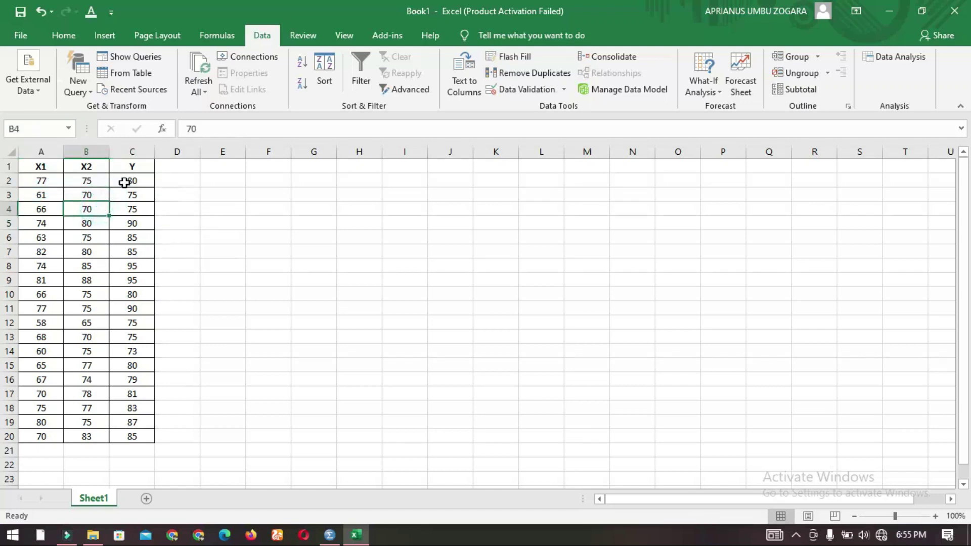
{"action": "left_click_drag", "start_coordinate": [48, 180], "coordinate": [118, 437]}
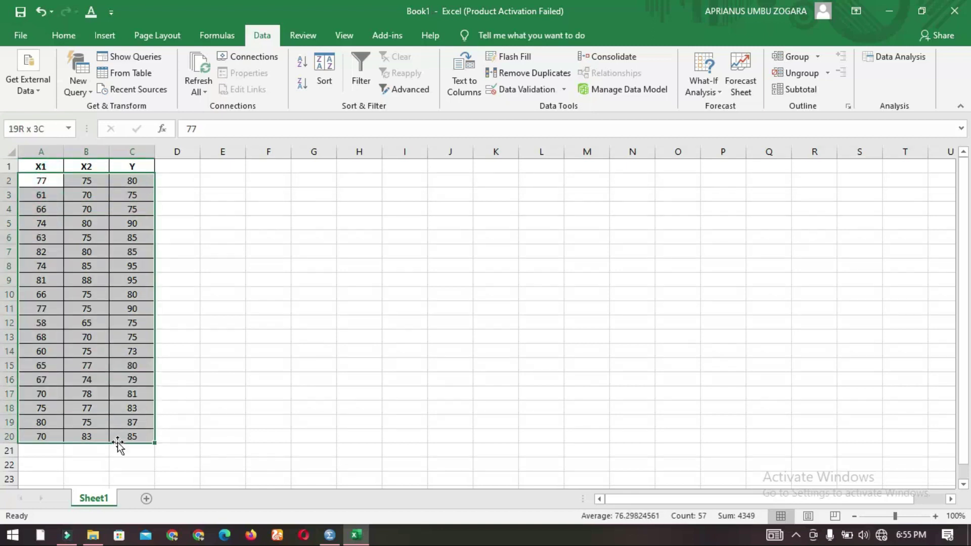
{"action": "left_click", "coordinate": [133, 407]}
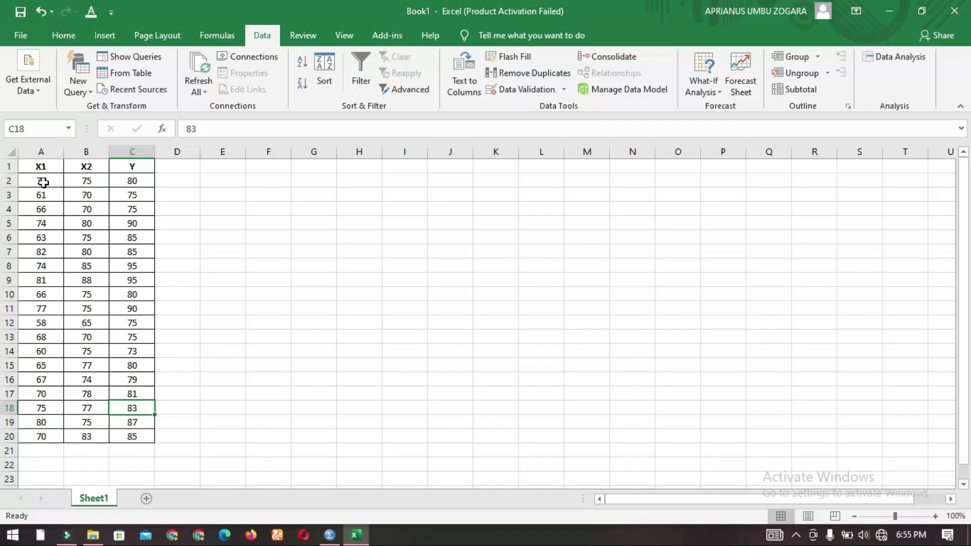
{"action": "left_click_drag", "start_coordinate": [59, 185], "coordinate": [135, 420]}
{"action": "left_click", "coordinate": [133, 380]}
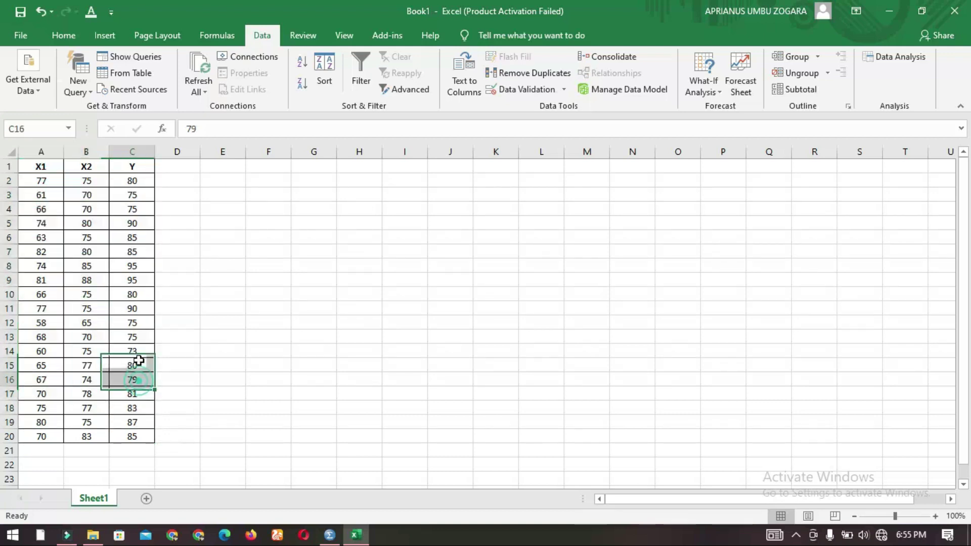
{"action": "left_click", "coordinate": [87, 281]}
{"action": "left_click", "coordinate": [113, 254]}
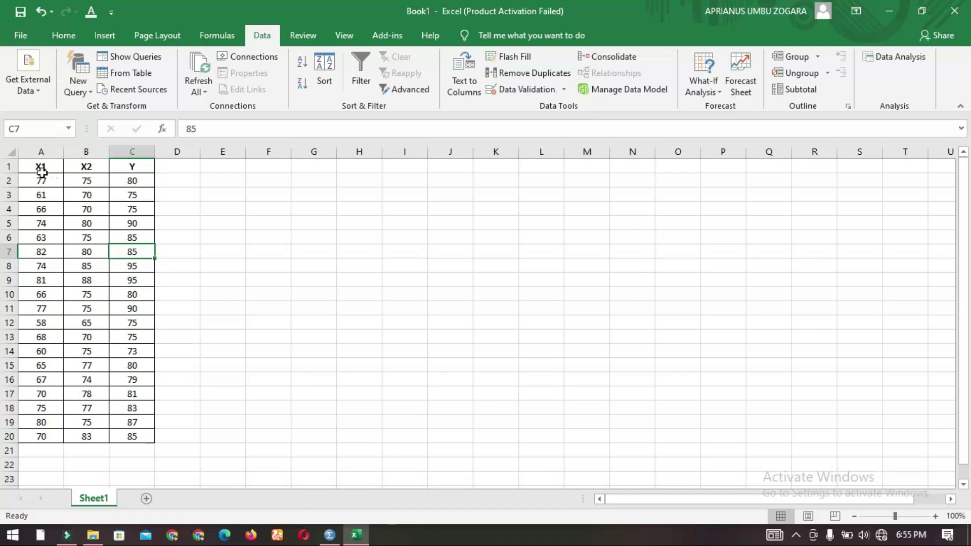
{"action": "left_click", "coordinate": [93, 295]}
{"action": "left_click", "coordinate": [125, 295]}
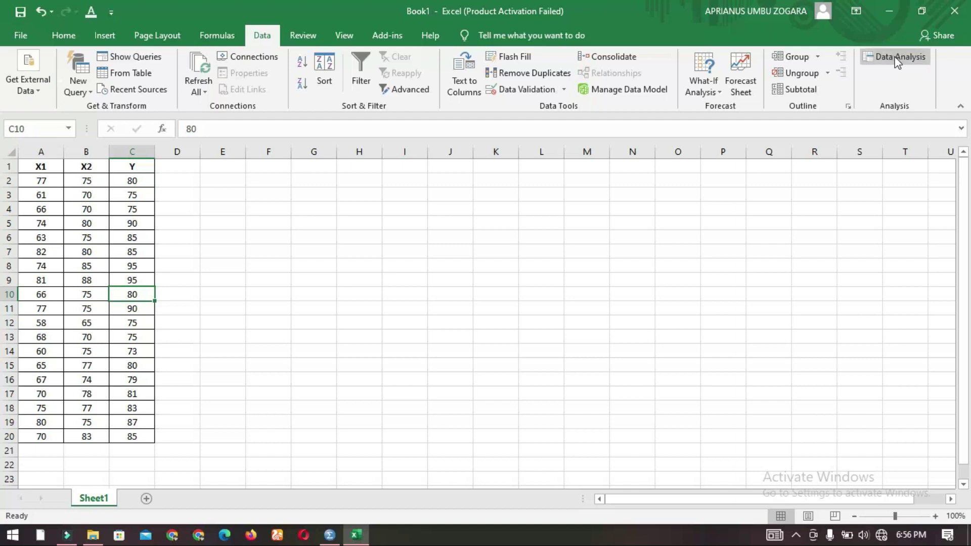
Disable the Analysis ToolPak in the list of available Excel add-ins.
{"action": "left_click", "coordinate": [17, 33]}
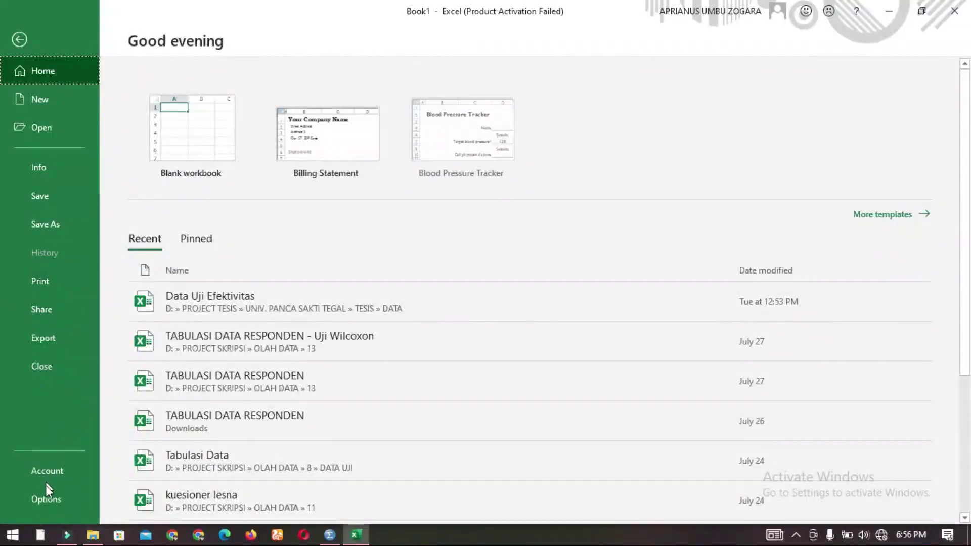
{"action": "left_click", "coordinate": [55, 503]}
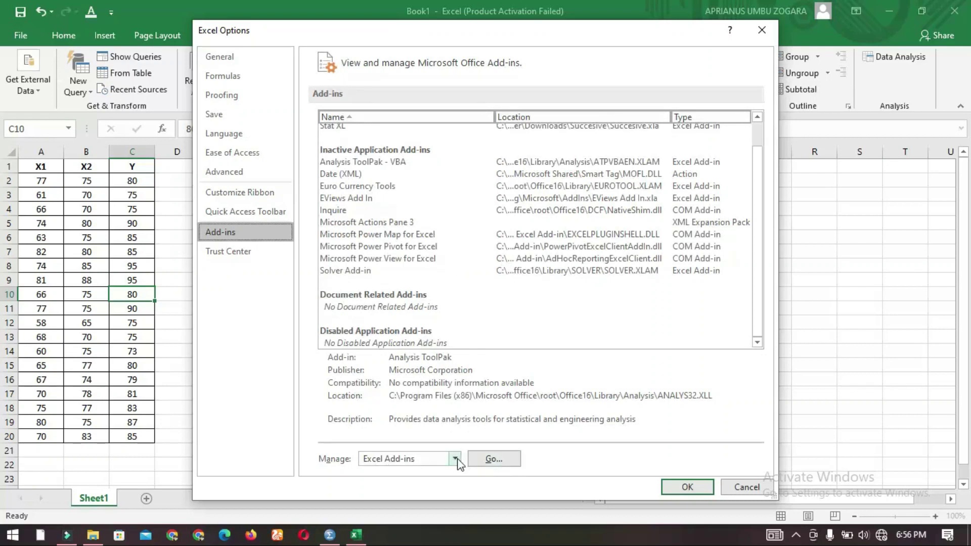
{"action": "left_click", "coordinate": [487, 461]}
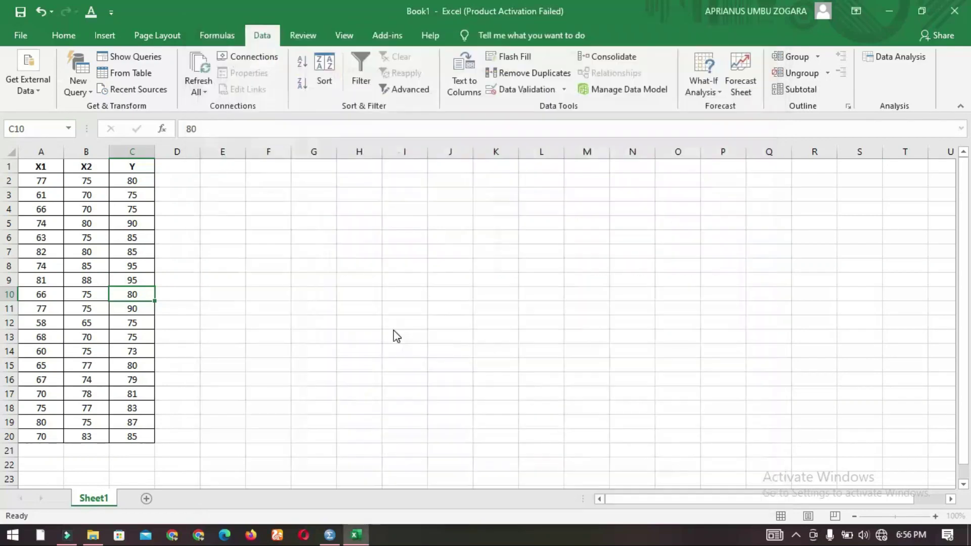
{"action": "left_click", "coordinate": [448, 231]}
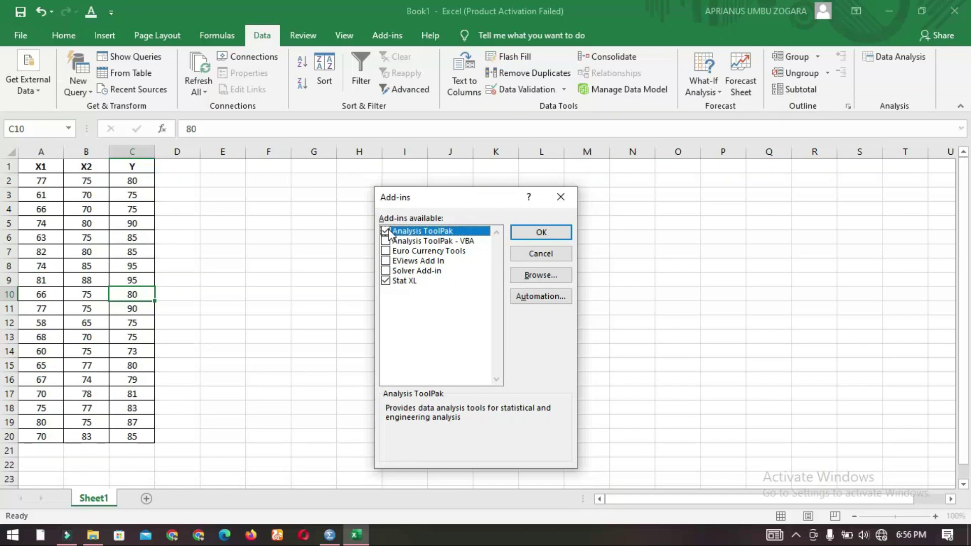
{"action": "left_click", "coordinate": [556, 231]}
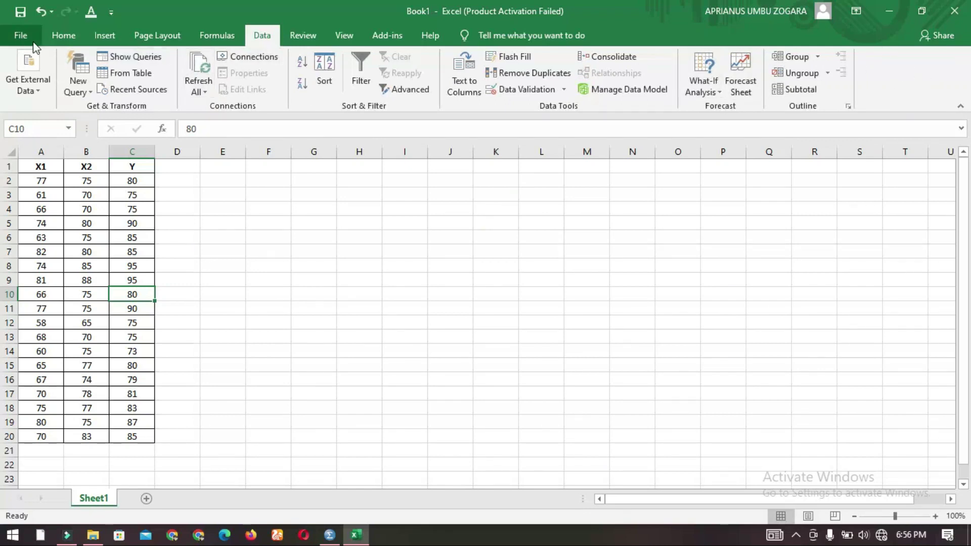
Enable the Analysis ToolPak among the Excel add-ins, keeping Stat XL enabled.
{"action": "left_click", "coordinate": [20, 35]}
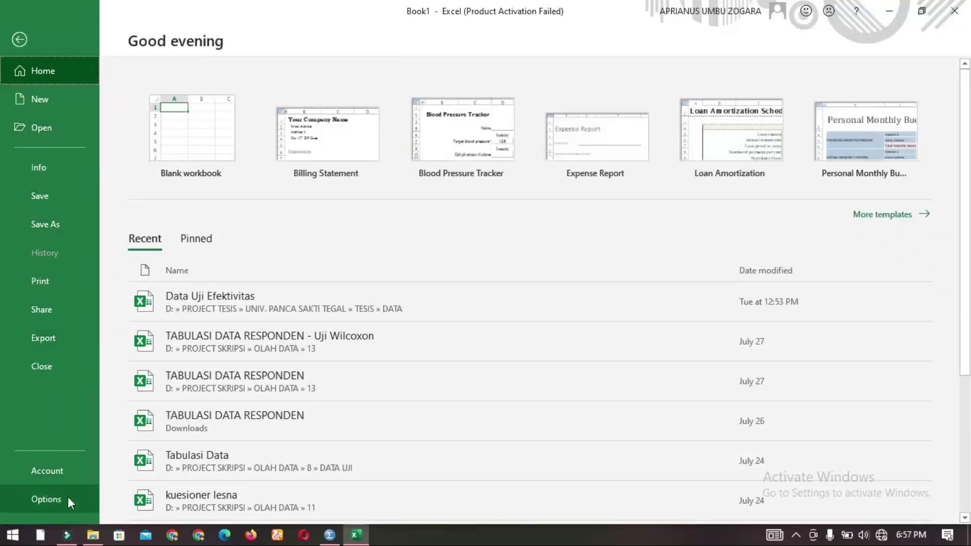
{"action": "left_click", "coordinate": [60, 499]}
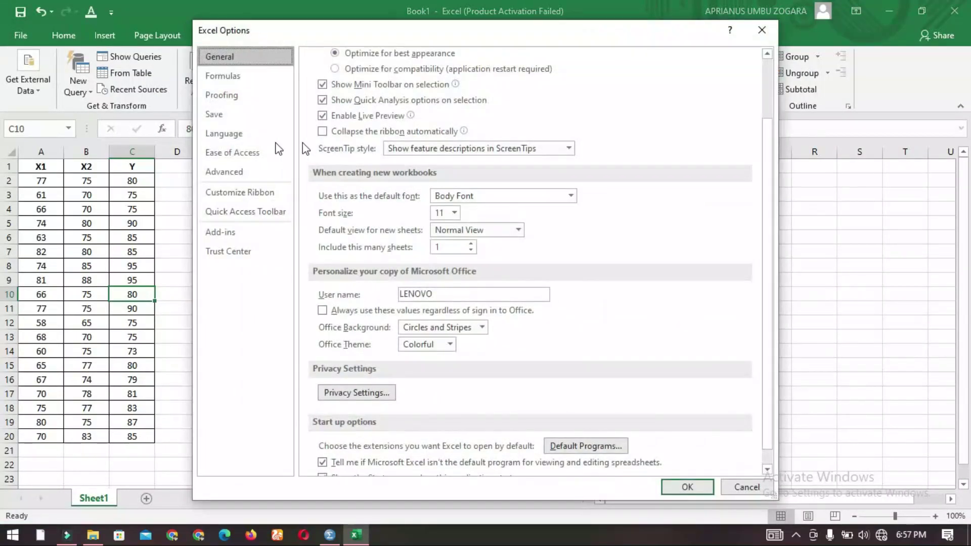
{"action": "left_click", "coordinate": [221, 233]}
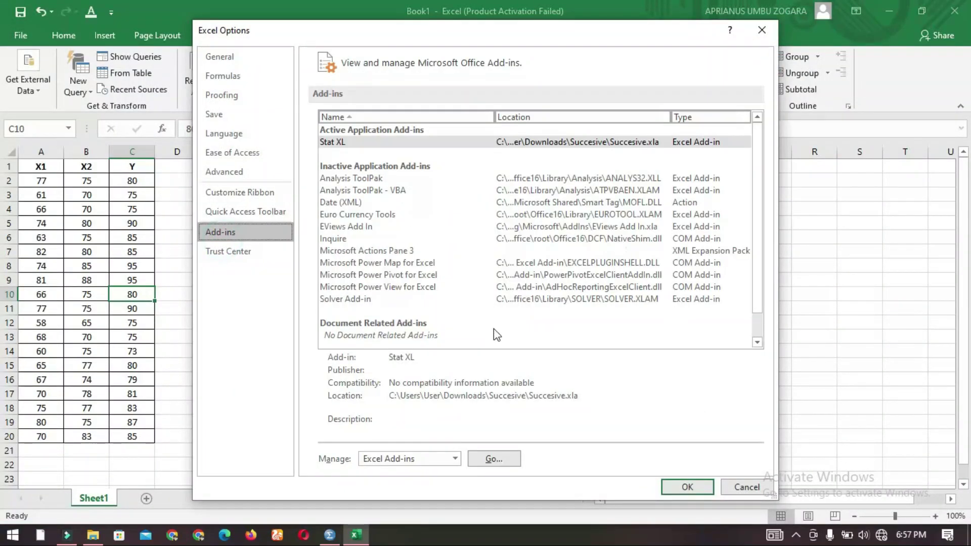
{"action": "scroll", "coordinate": [494, 329], "scroll_direction": "down", "scroll_amount": 2}
{"action": "left_click", "coordinate": [490, 460]}
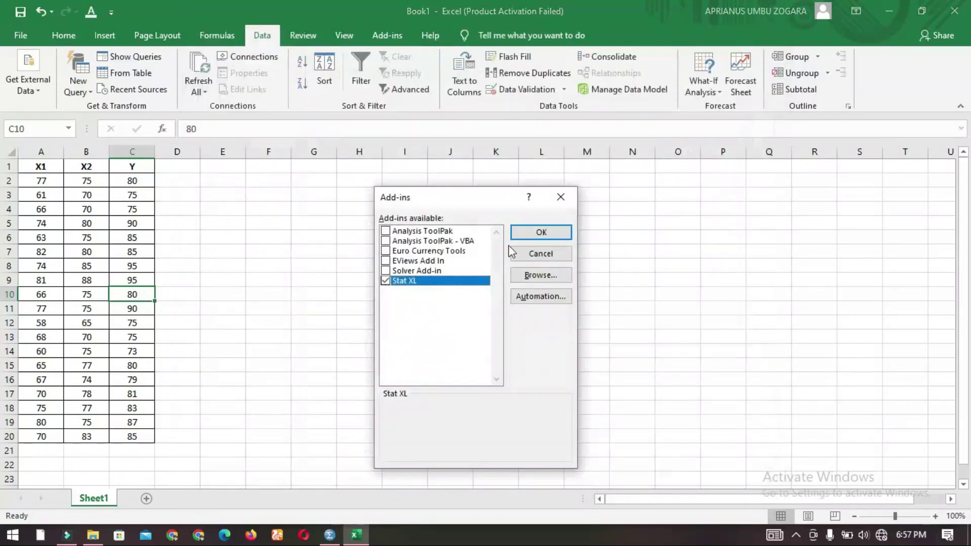
{"action": "left_click", "coordinate": [386, 232]}
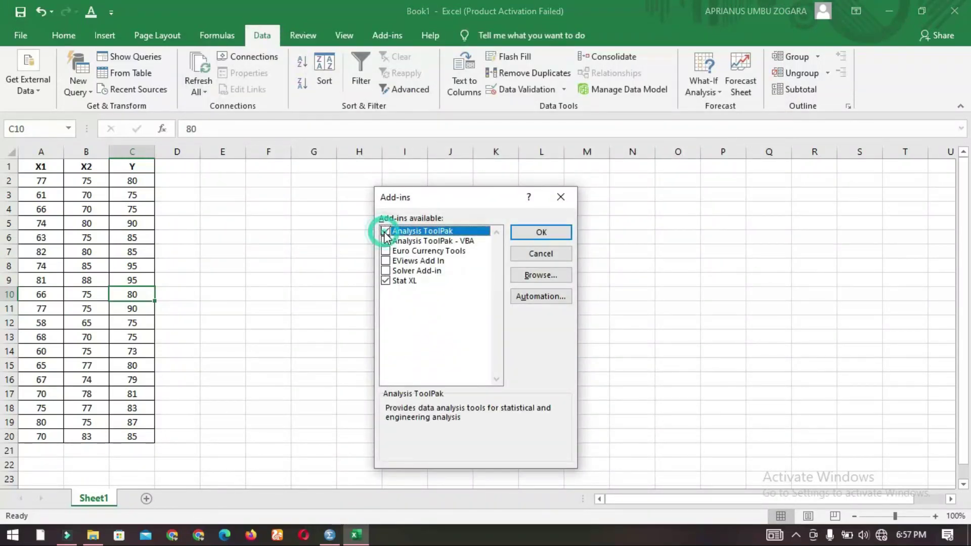
{"action": "left_click", "coordinate": [537, 233]}
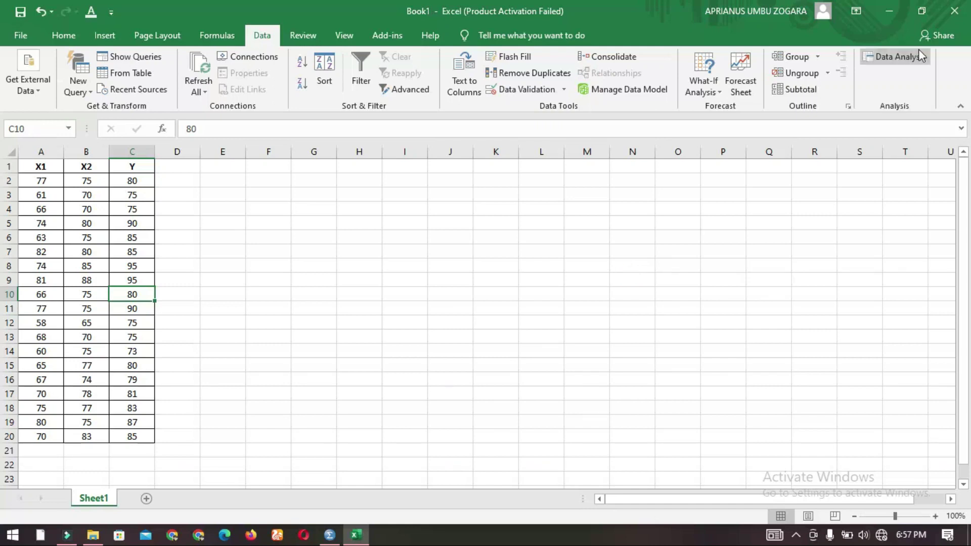
Start a Regression from the Data Analysis tools.
{"action": "left_click", "coordinate": [892, 59]}
{"action": "left_click", "coordinate": [243, 265]}
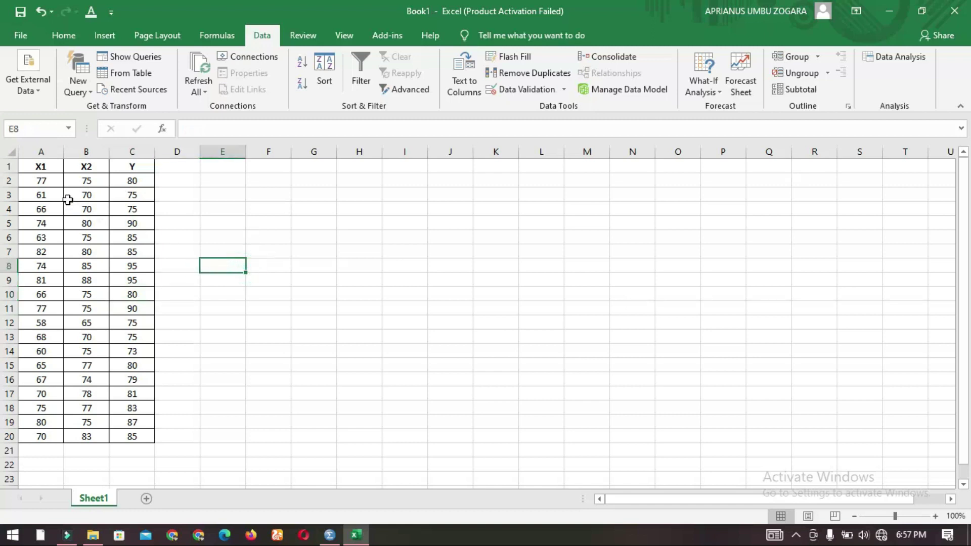
{"action": "left_click", "coordinate": [889, 58]}
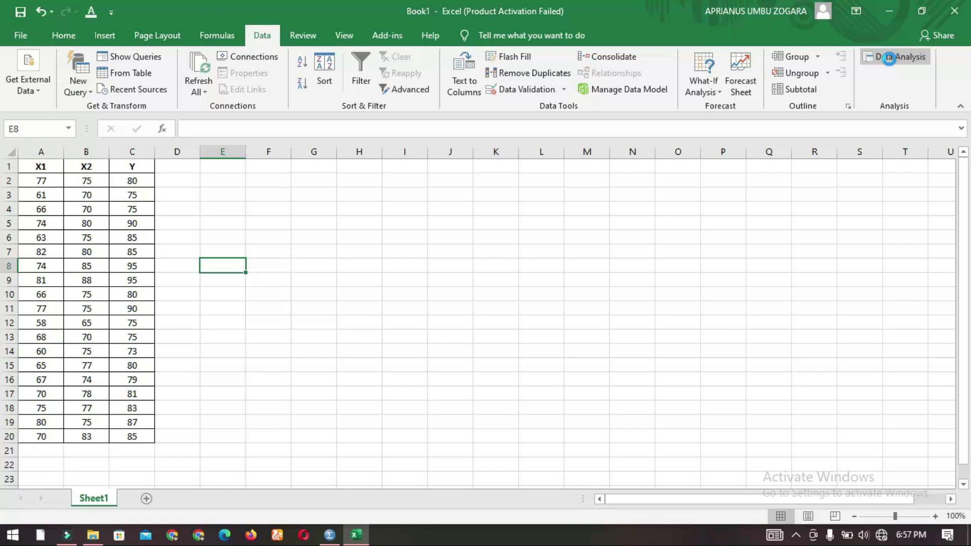
{"action": "left_click", "coordinate": [889, 58]}
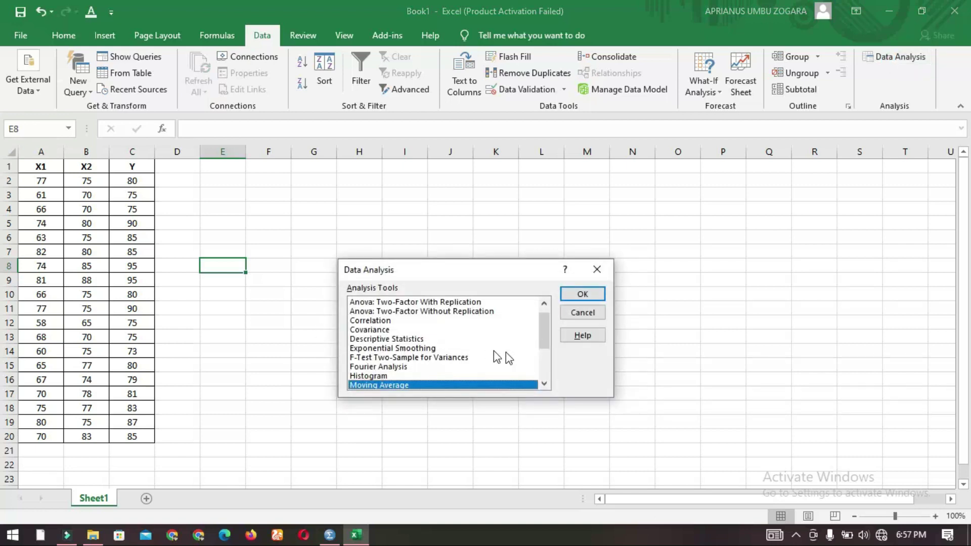
{"action": "left_click_drag", "start_coordinate": [542, 332], "coordinate": [544, 357]}
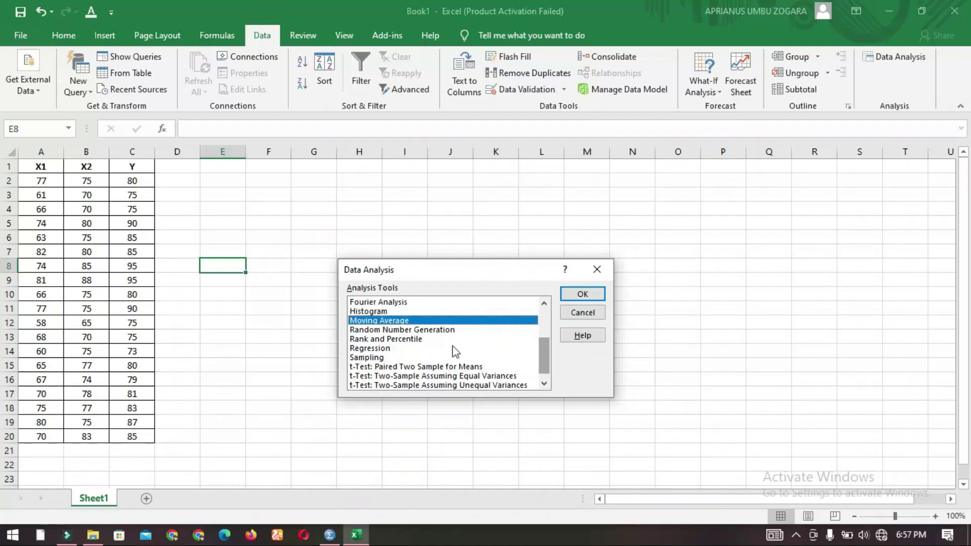
{"action": "left_click", "coordinate": [369, 349]}
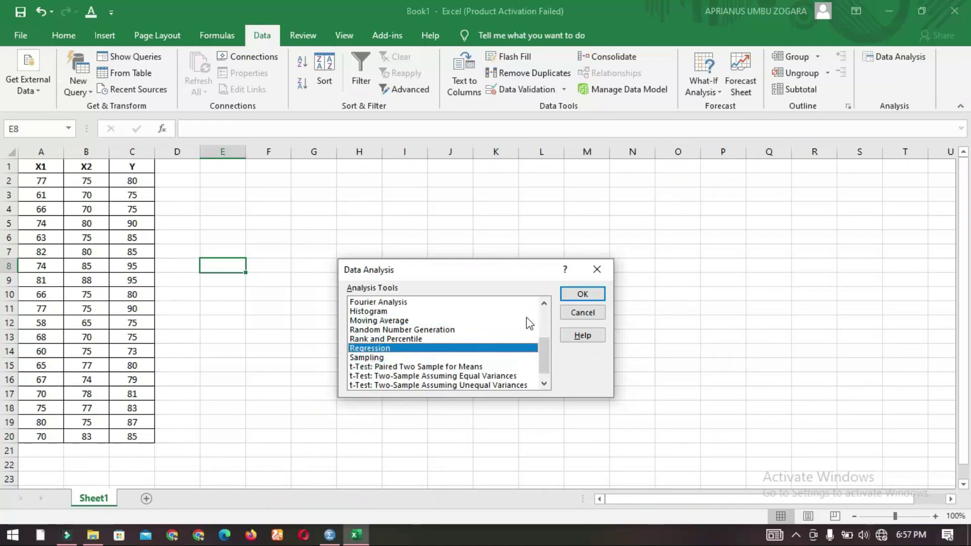
{"action": "left_click", "coordinate": [580, 296]}
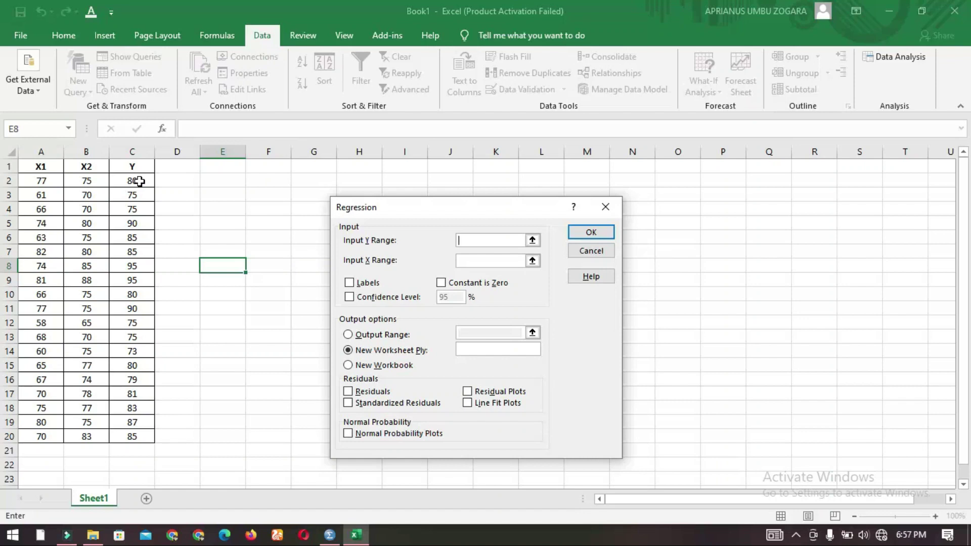
Set the regression's input Y range to C2:C20 and its input X range to A2:B20.
{"action": "left_click", "coordinate": [533, 241]}
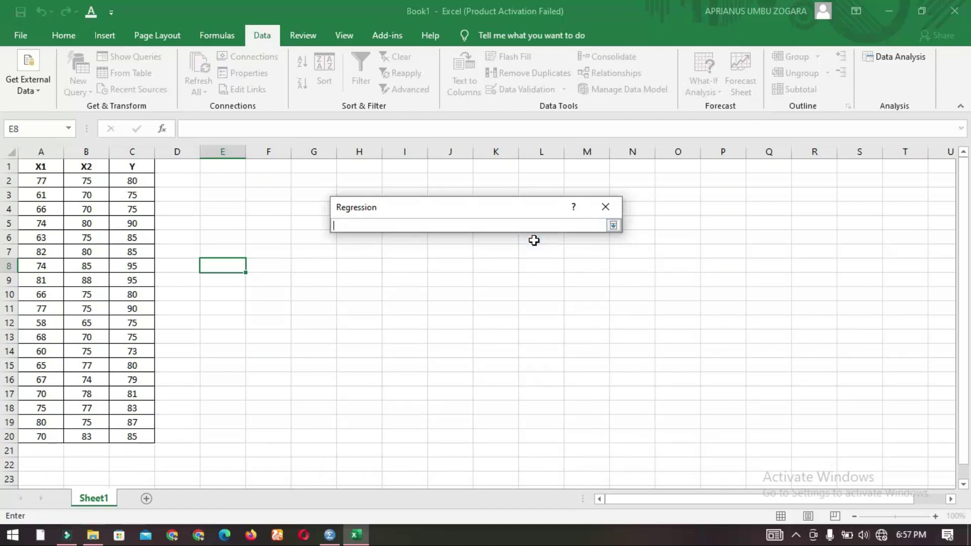
{"action": "left_click_drag", "start_coordinate": [135, 184], "coordinate": [130, 440]}
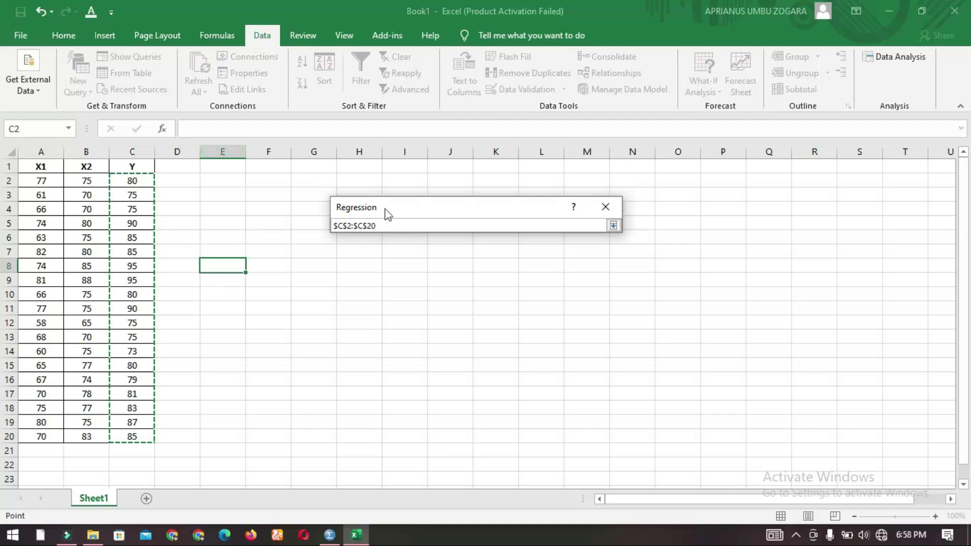
{"action": "left_click", "coordinate": [613, 226]}
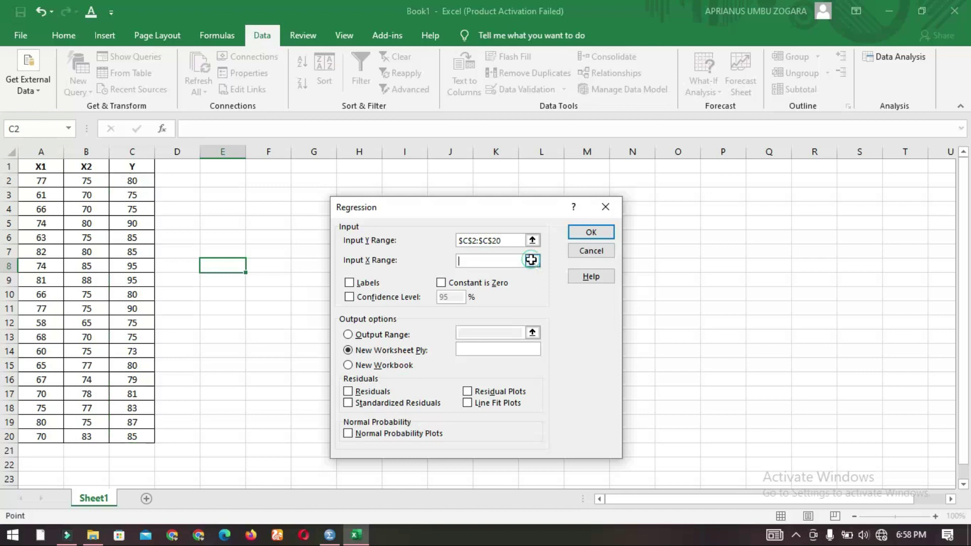
{"action": "left_click", "coordinate": [533, 261]}
{"action": "left_click_drag", "start_coordinate": [41, 182], "coordinate": [90, 436]}
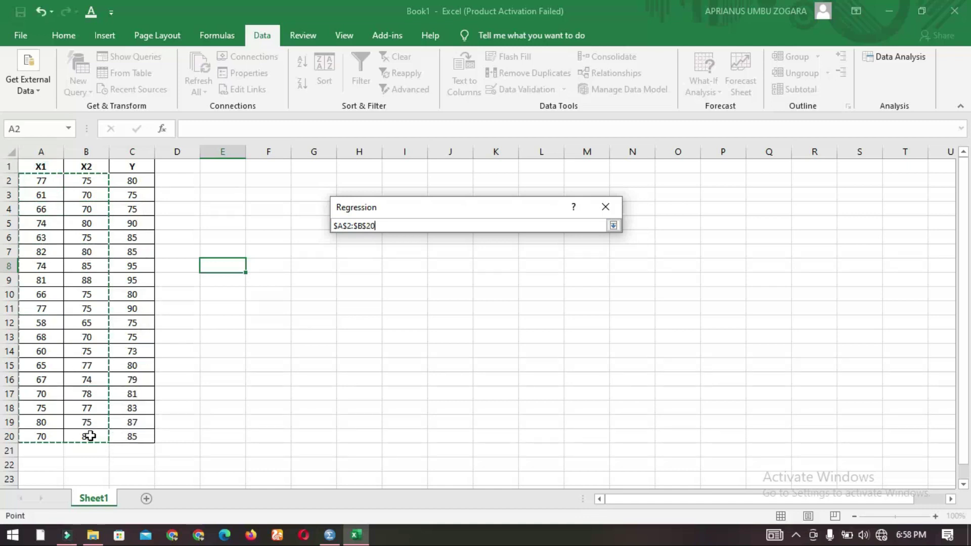
{"action": "left_click", "coordinate": [613, 226]}
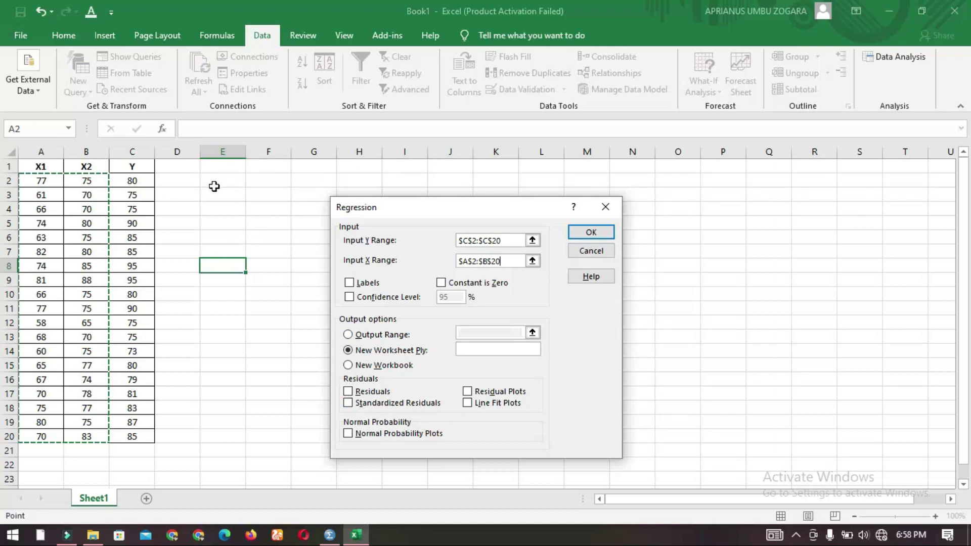
Set the regression's output range to cell E2 on the current sheet and run the analysis.
{"action": "left_click", "coordinate": [347, 335]}
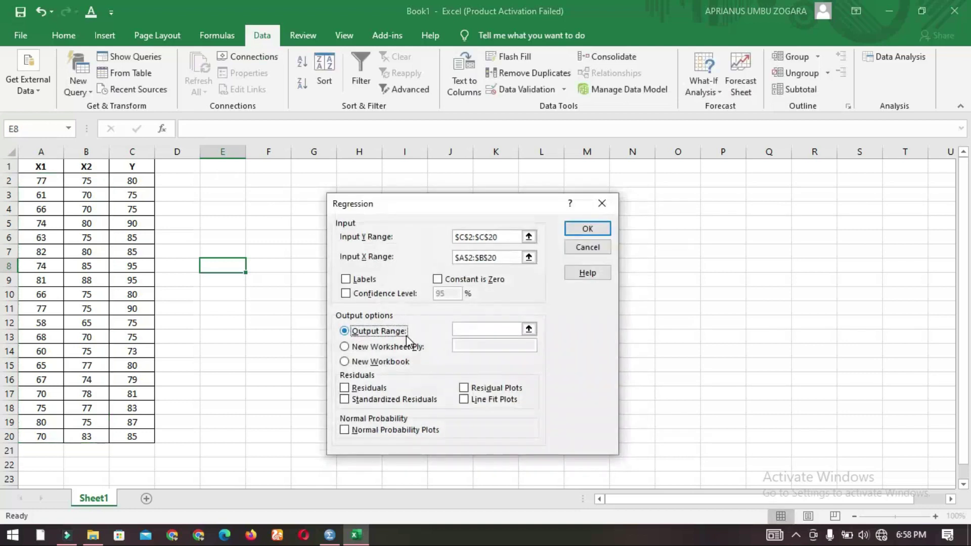
{"action": "left_click", "coordinate": [528, 331]}
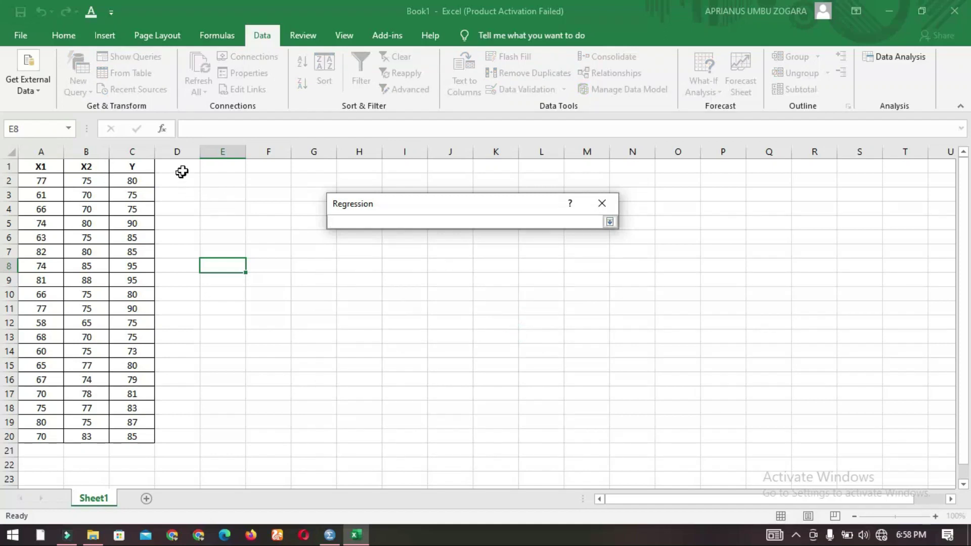
{"action": "left_click", "coordinate": [217, 183]}
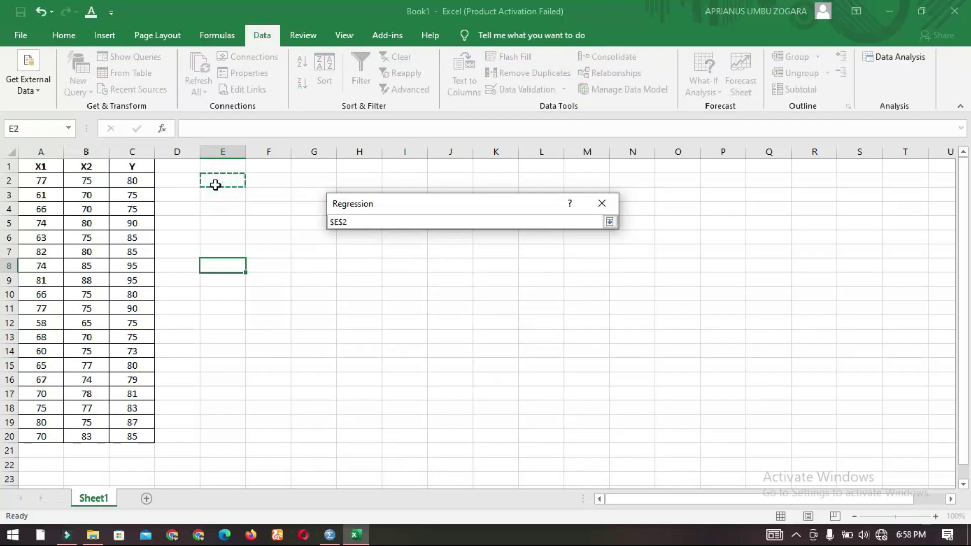
{"action": "left_click", "coordinate": [610, 226]}
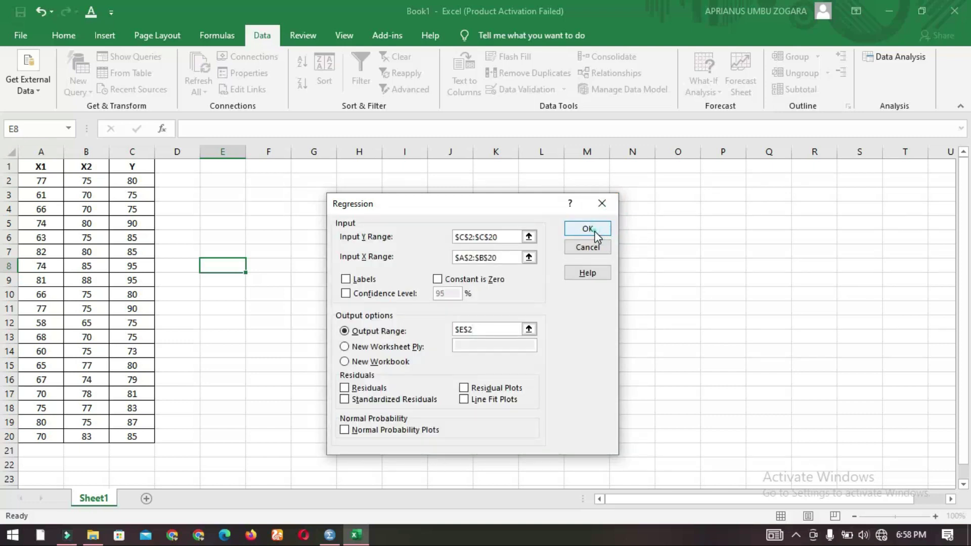
{"action": "left_click", "coordinate": [587, 229]}
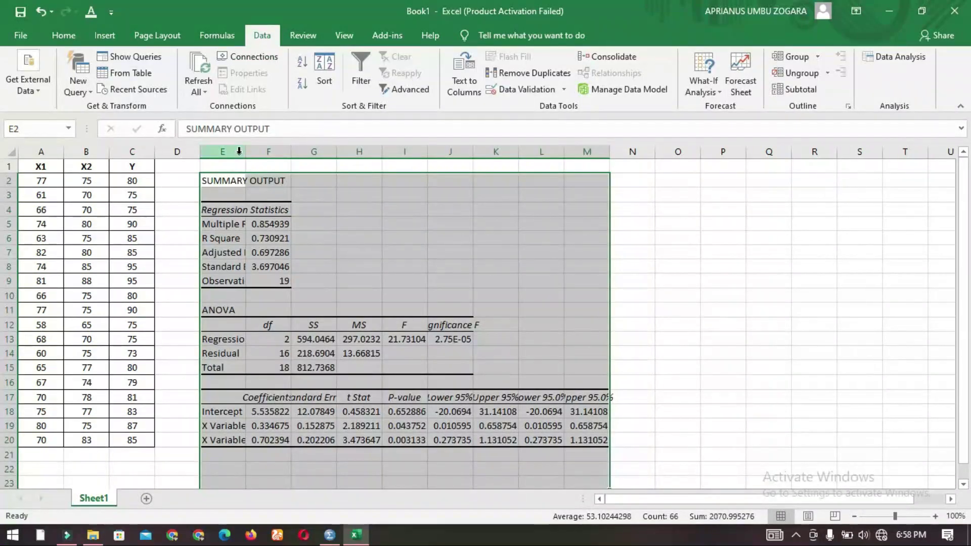
Auto-fit the widths of columns E through M to the contents of the regression output.
{"action": "double_click", "coordinate": [246, 151]}
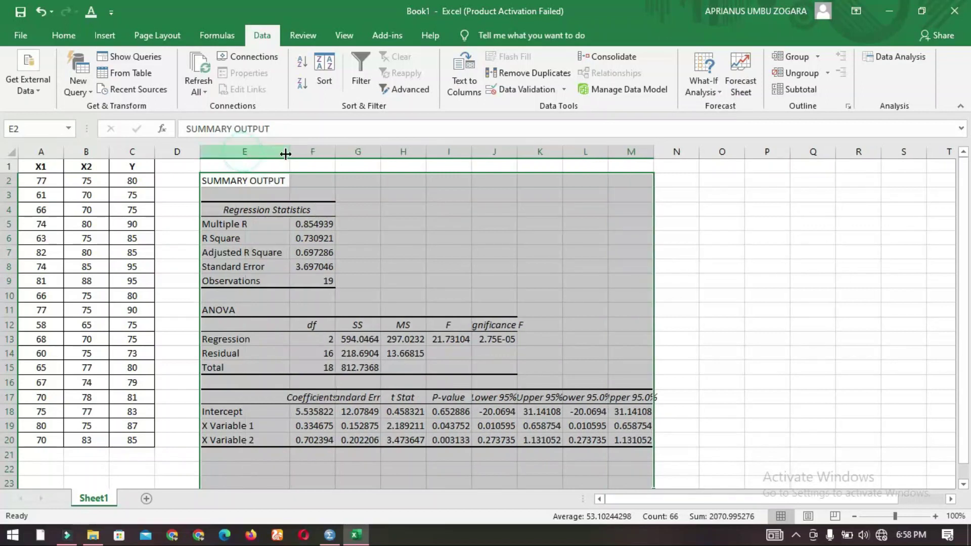
{"action": "double_click", "coordinate": [332, 146]}
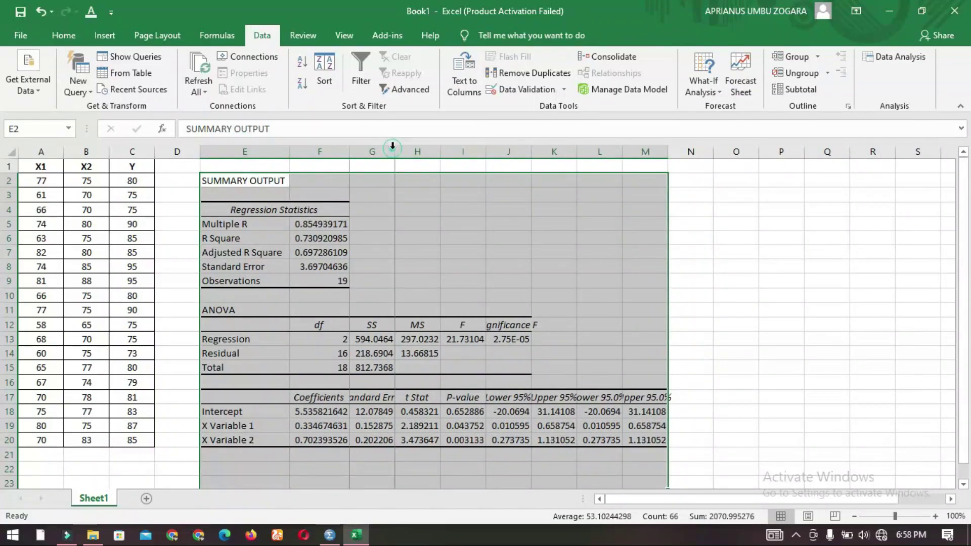
{"action": "double_click", "coordinate": [394, 148]}
{"action": "double_click", "coordinate": [468, 151]}
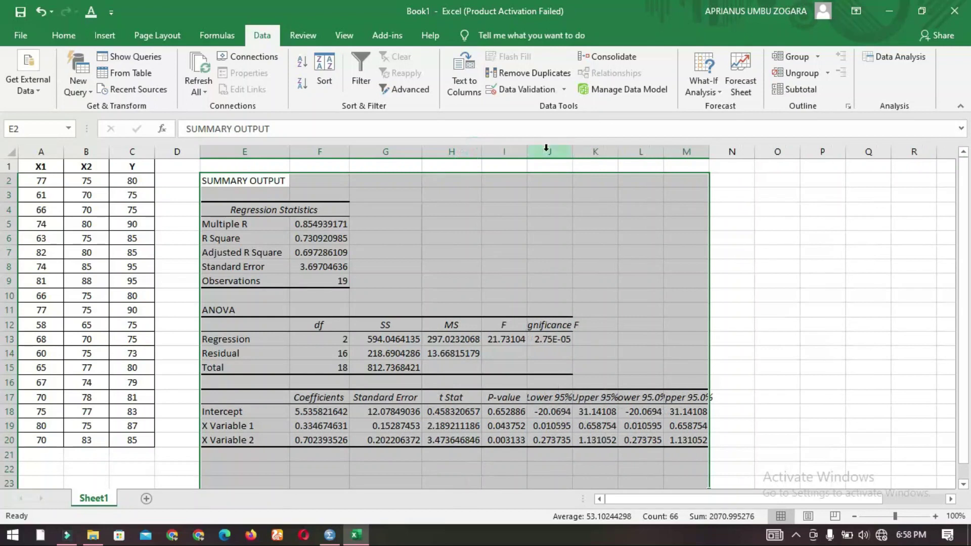
{"action": "double_click", "coordinate": [527, 148]}
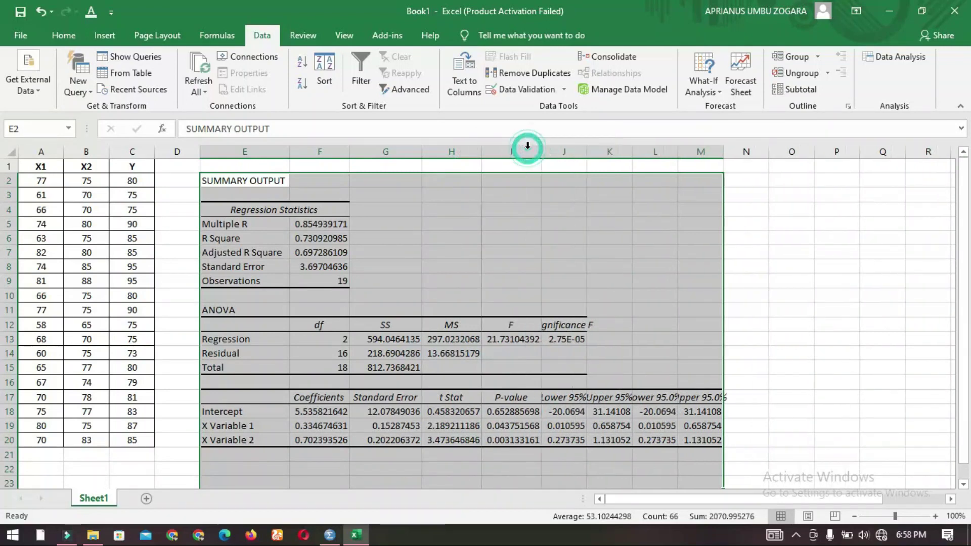
{"action": "double_click", "coordinate": [588, 149]}
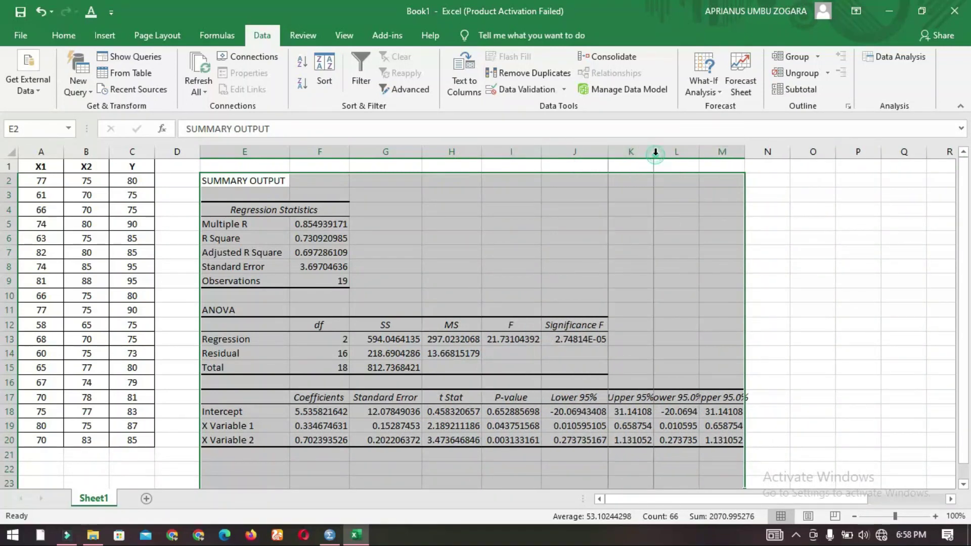
{"action": "double_click", "coordinate": [654, 152]}
{"action": "double_click", "coordinate": [719, 152]}
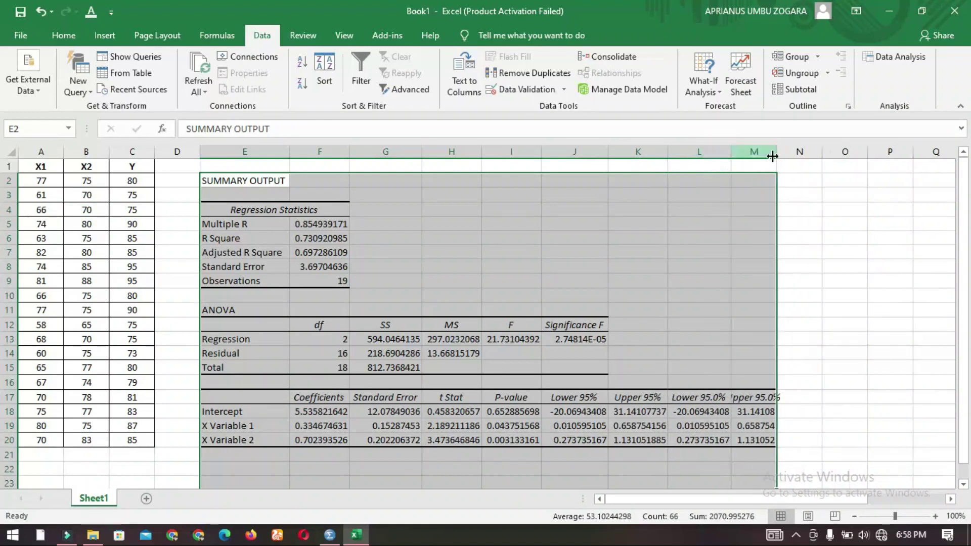
{"action": "double_click", "coordinate": [777, 152]}
{"action": "left_click", "coordinate": [440, 301]}
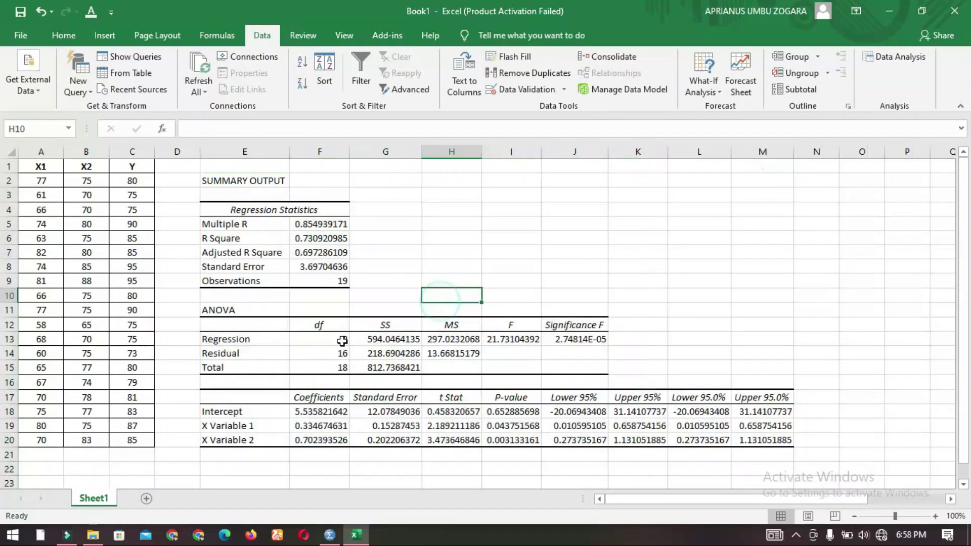
Look over the coefficients table in E17:M20 and the Regression Statistics block in E4:F9.
{"action": "left_click", "coordinate": [306, 397]}
{"action": "left_click_drag", "start_coordinate": [221, 393], "coordinate": [760, 439]}
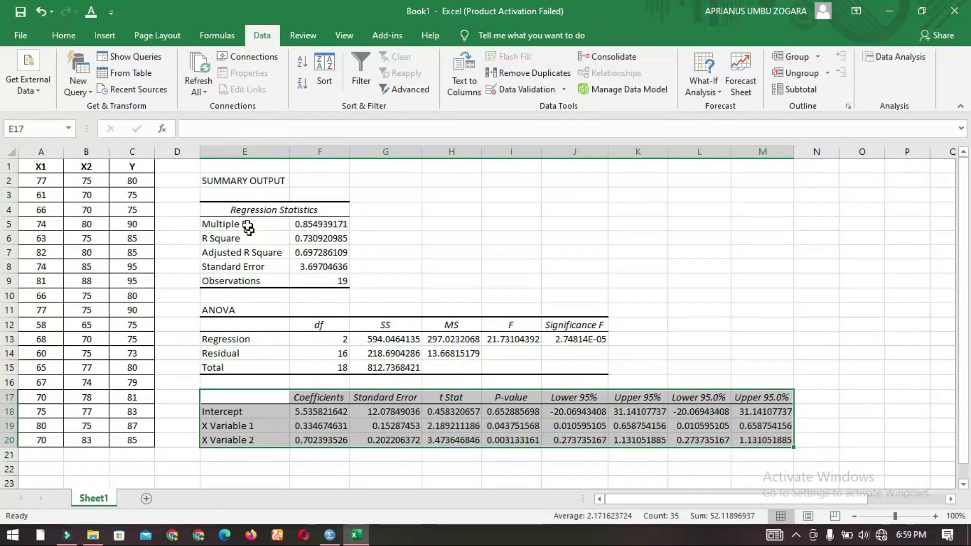
{"action": "left_click_drag", "start_coordinate": [225, 210], "coordinate": [325, 276]}
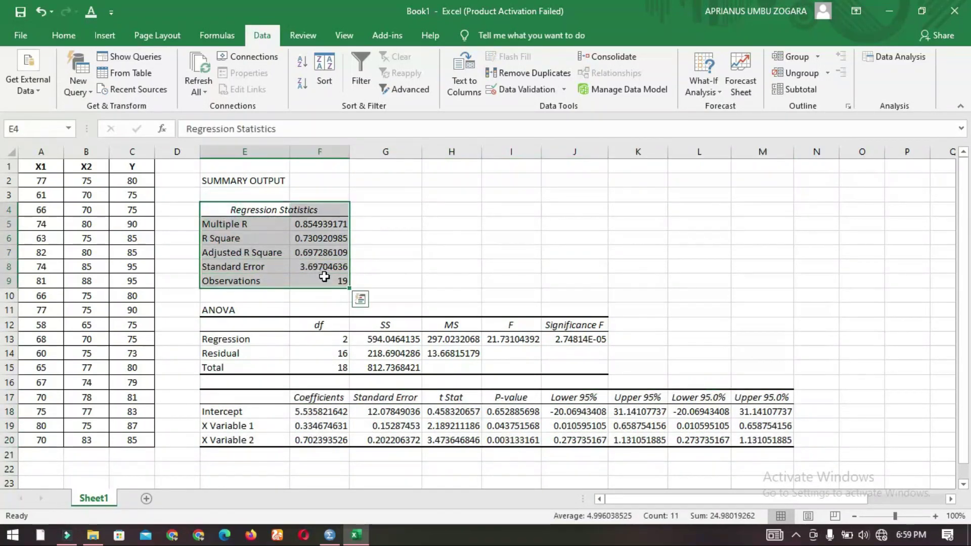
{"action": "left_click", "coordinate": [325, 277]}
{"action": "left_click", "coordinate": [364, 248]}
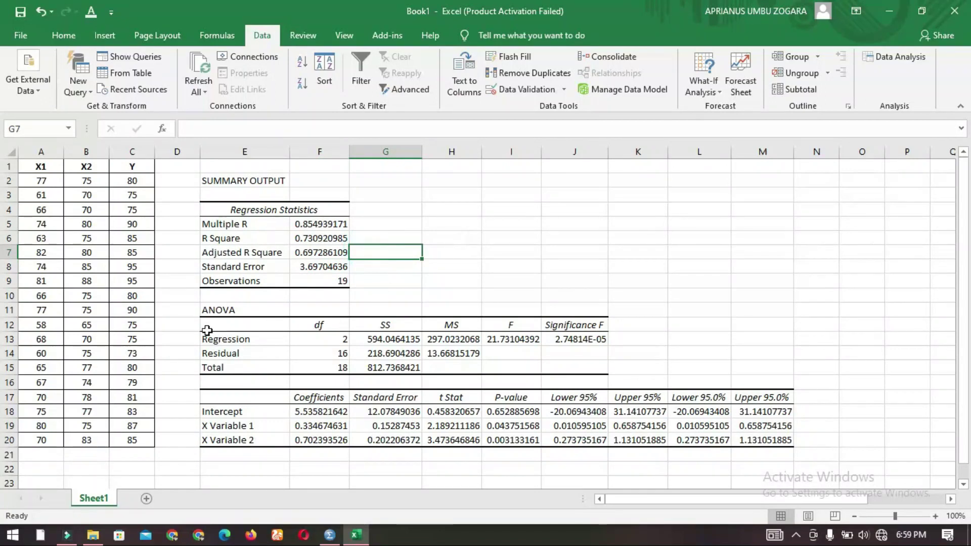
Examine the t Stat and P-value of X Variable 1 and X Variable 2 in the coefficients table.
{"action": "left_click", "coordinate": [491, 426]}
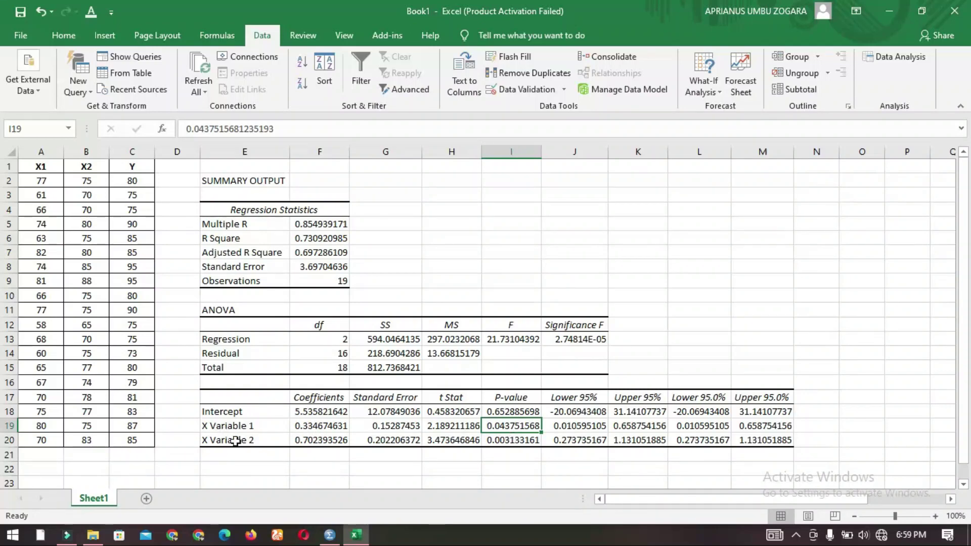
{"action": "left_click", "coordinate": [586, 426]}
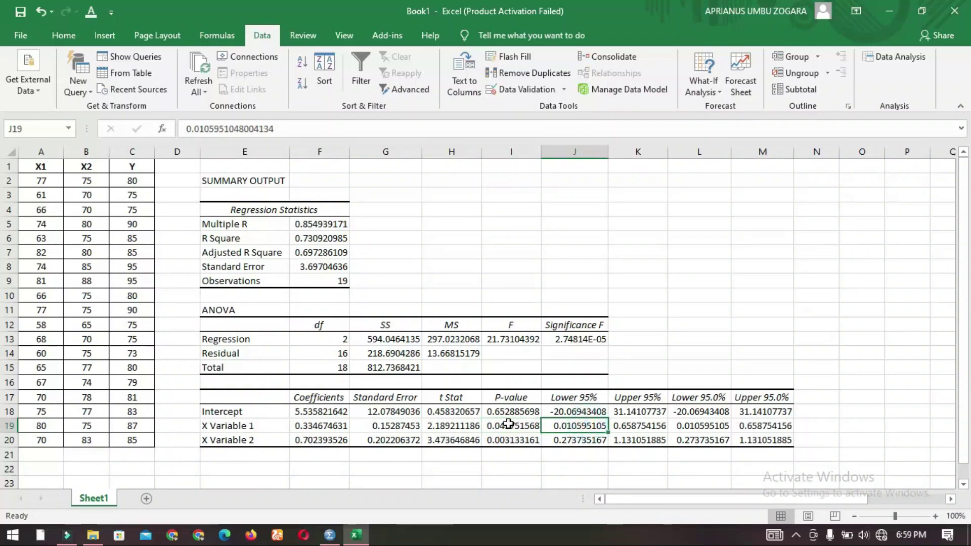
{"action": "left_click", "coordinate": [503, 425]}
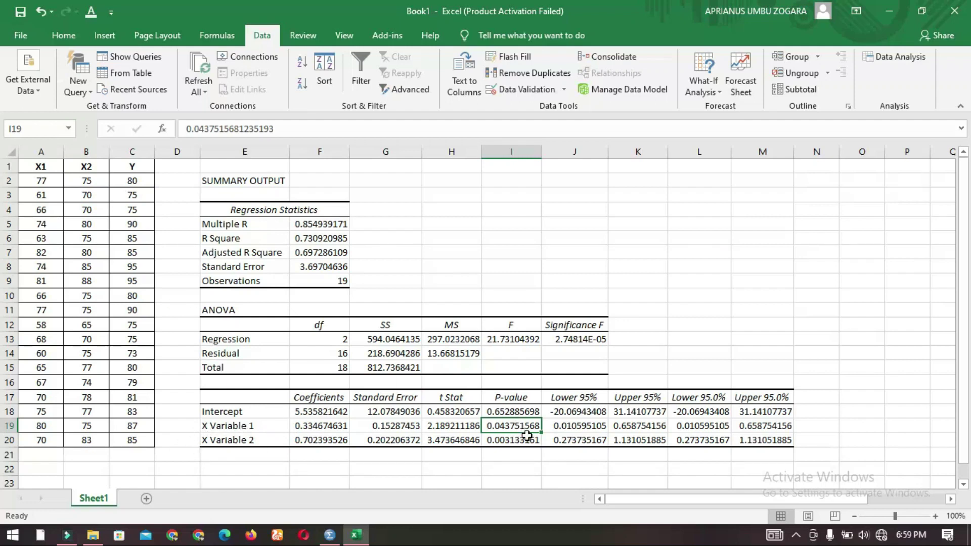
{"action": "left_click", "coordinate": [462, 427]}
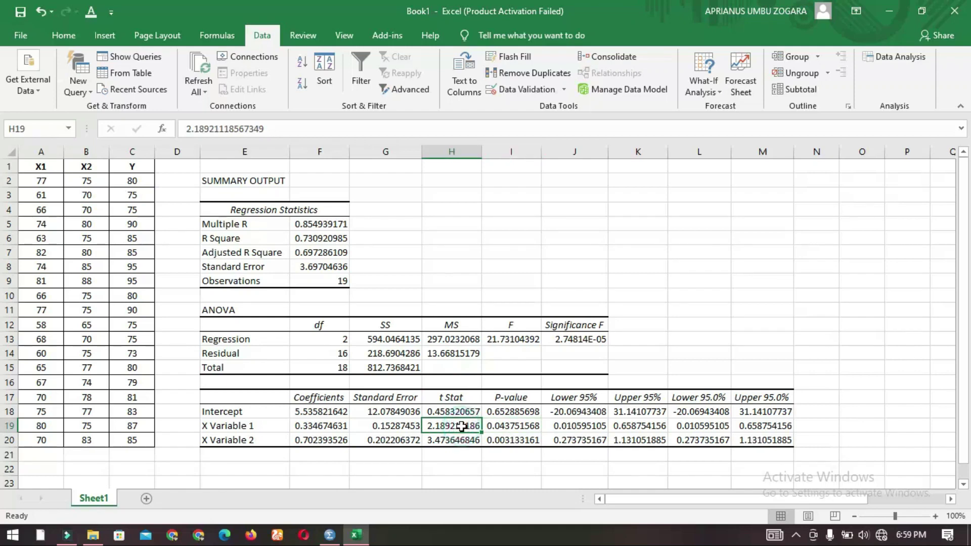
{"action": "left_click", "coordinate": [229, 441]}
{"action": "left_click", "coordinate": [519, 439]}
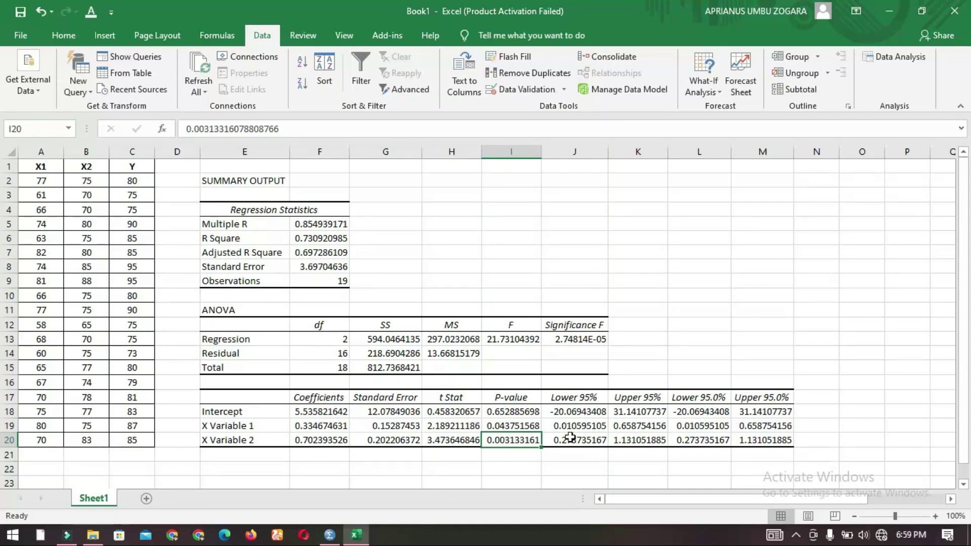
{"action": "left_click", "coordinate": [530, 426]}
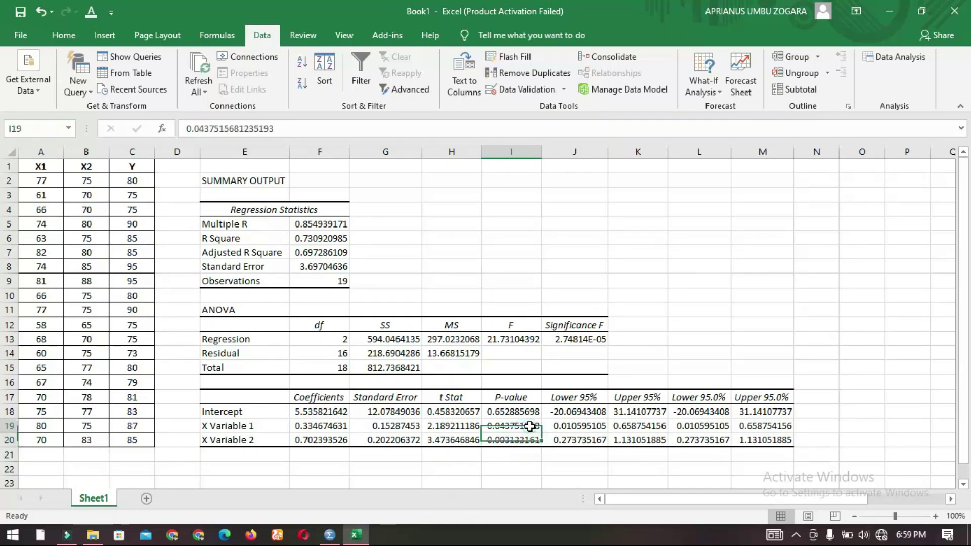
{"action": "left_click", "coordinate": [527, 436]}
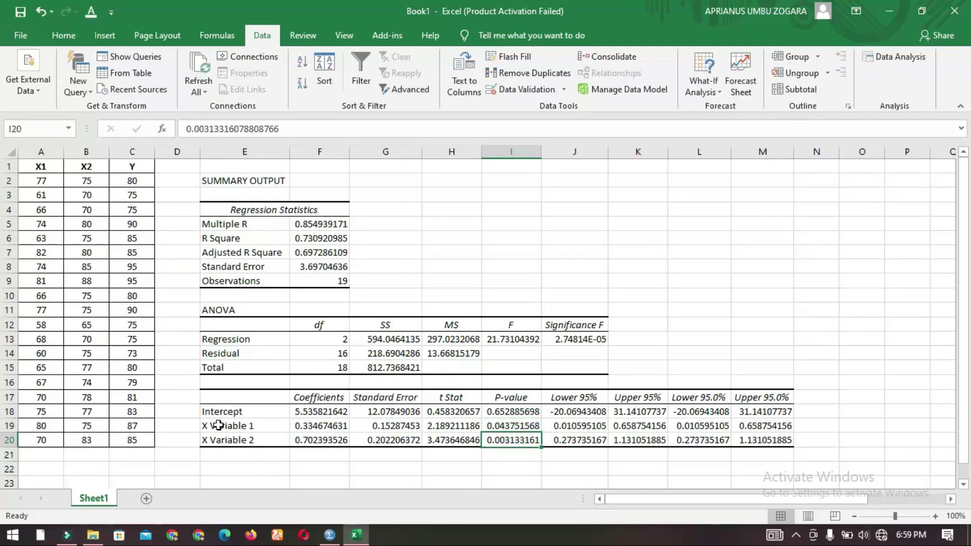
{"action": "left_click_drag", "start_coordinate": [218, 426], "coordinate": [529, 441]}
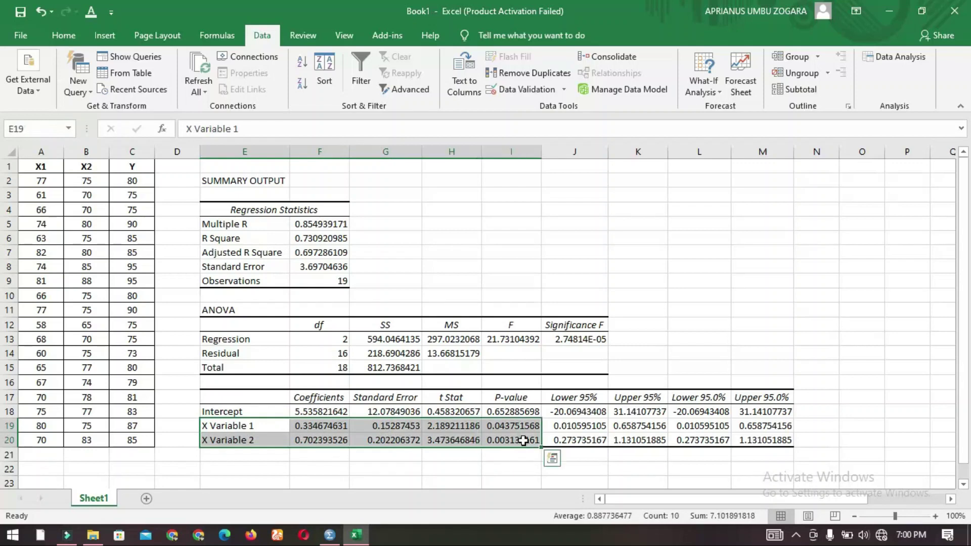
{"action": "left_click", "coordinate": [249, 427]}
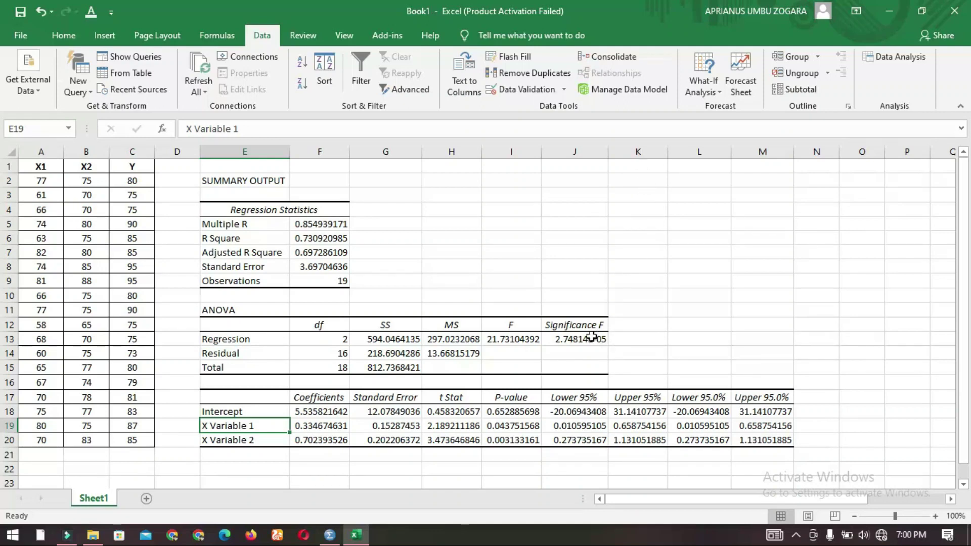
Widen column J and inspect the full Significance F value alongside the F value in the ANOVA table.
{"action": "left_click", "coordinate": [517, 340]}
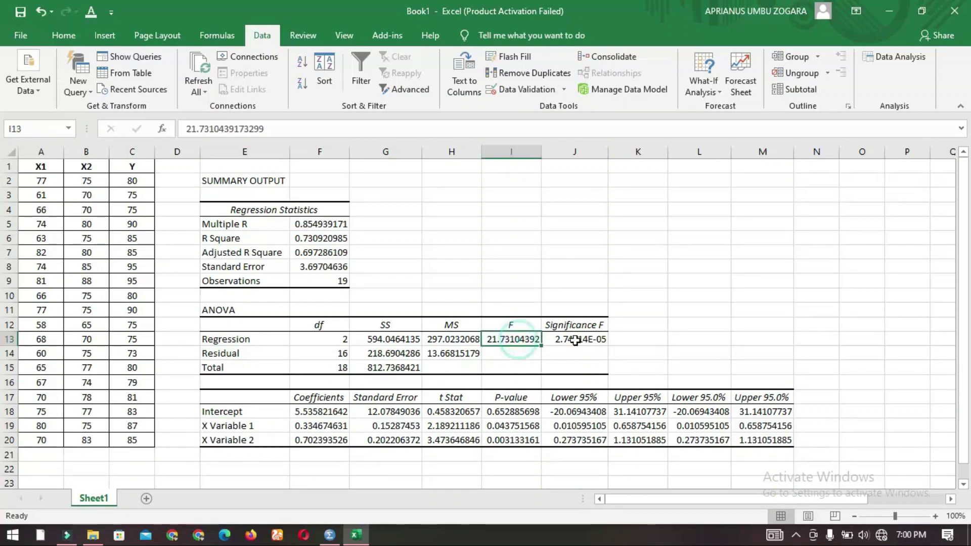
{"action": "left_click", "coordinate": [575, 341]}
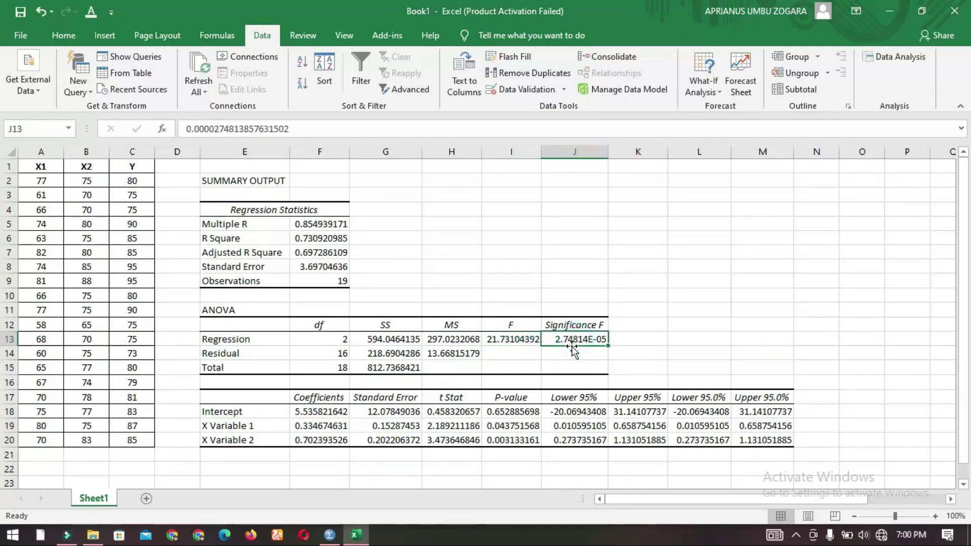
{"action": "double_click", "coordinate": [600, 340]}
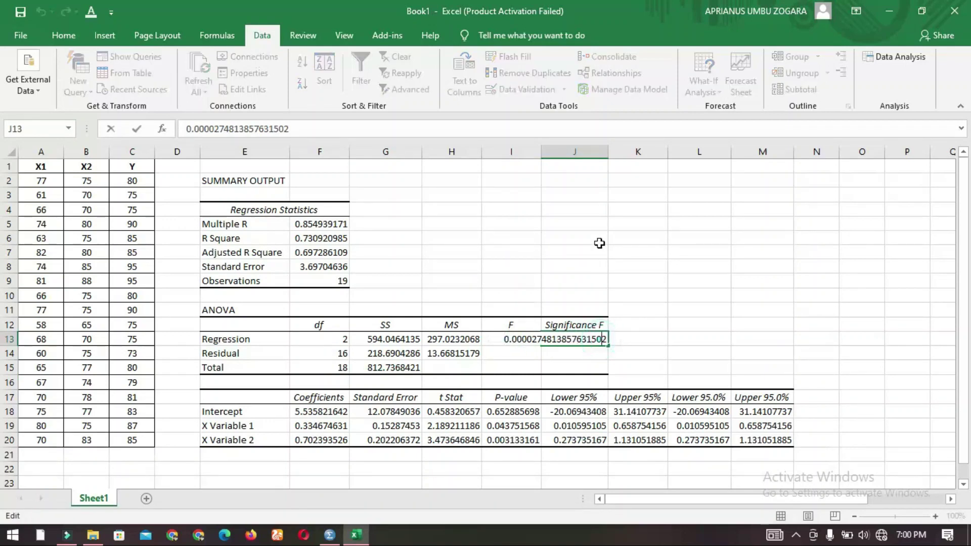
{"action": "left_click", "coordinate": [632, 329]}
{"action": "left_click", "coordinate": [582, 338]}
{"action": "left_click_drag", "start_coordinate": [610, 152], "coordinate": [677, 153]}
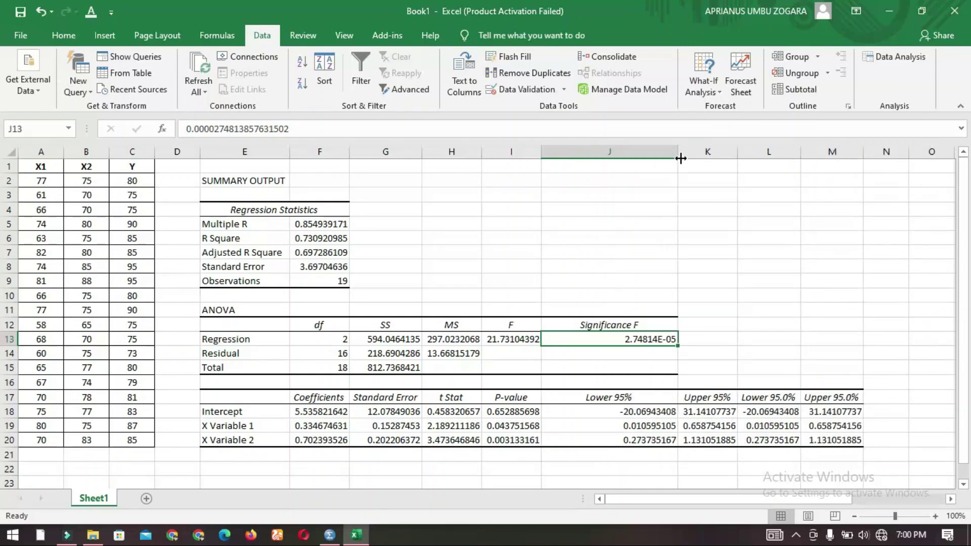
{"action": "double_click", "coordinate": [632, 342]}
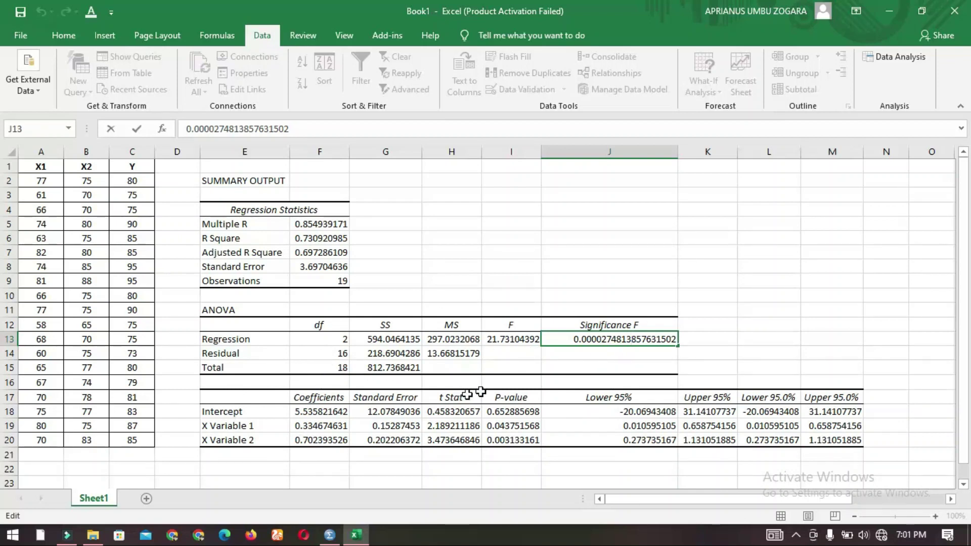
{"action": "left_click", "coordinate": [497, 340]}
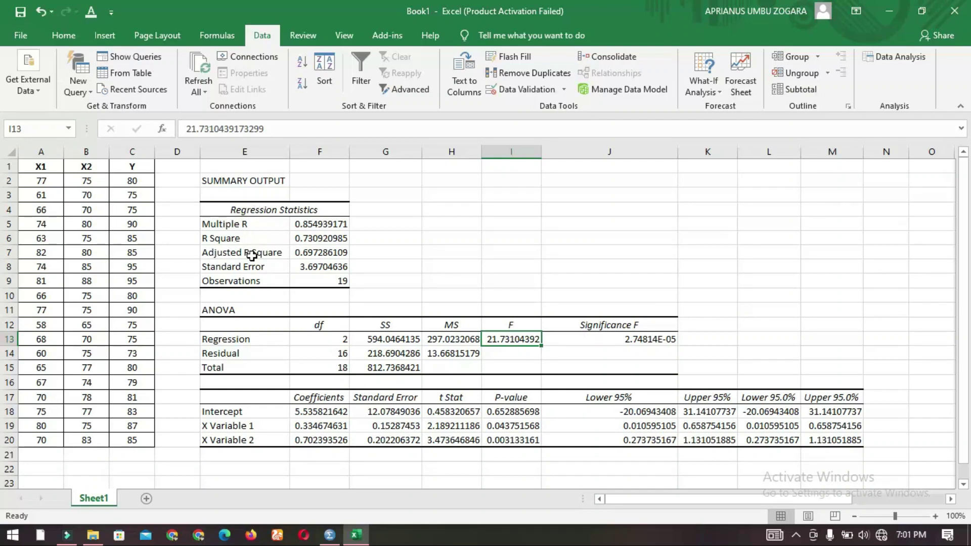
Examine the Adjusted R Square and R Square values in the Regression Statistics block.
{"action": "left_click", "coordinate": [268, 255]}
{"action": "left_click", "coordinate": [294, 253]}
{"action": "left_click", "coordinate": [281, 252]}
{"action": "left_click", "coordinate": [319, 254]}
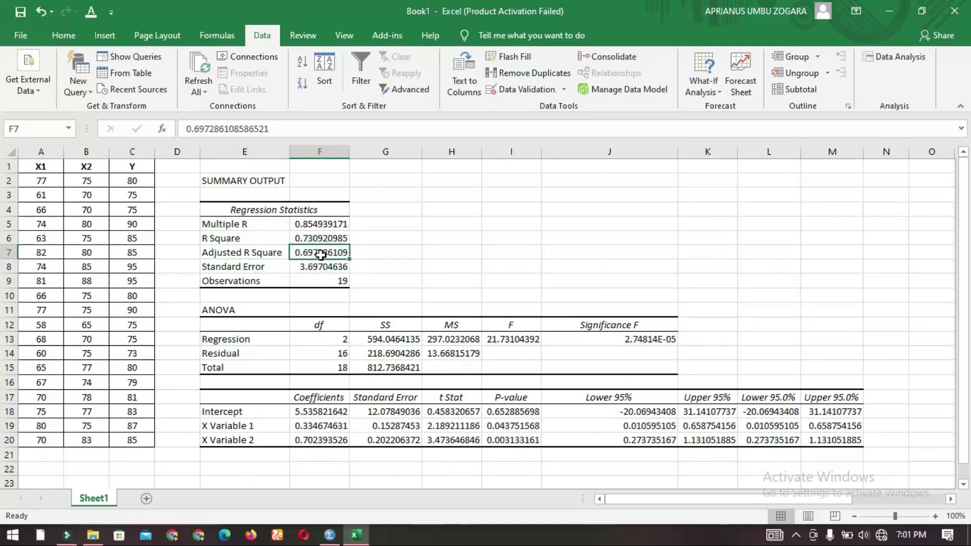
{"action": "left_click", "coordinate": [246, 249]}
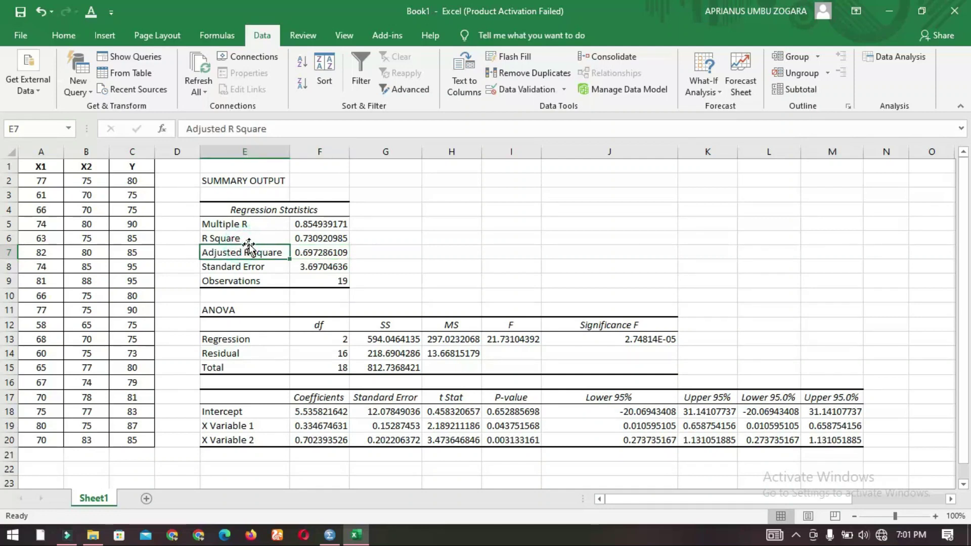
{"action": "left_click", "coordinate": [325, 254]}
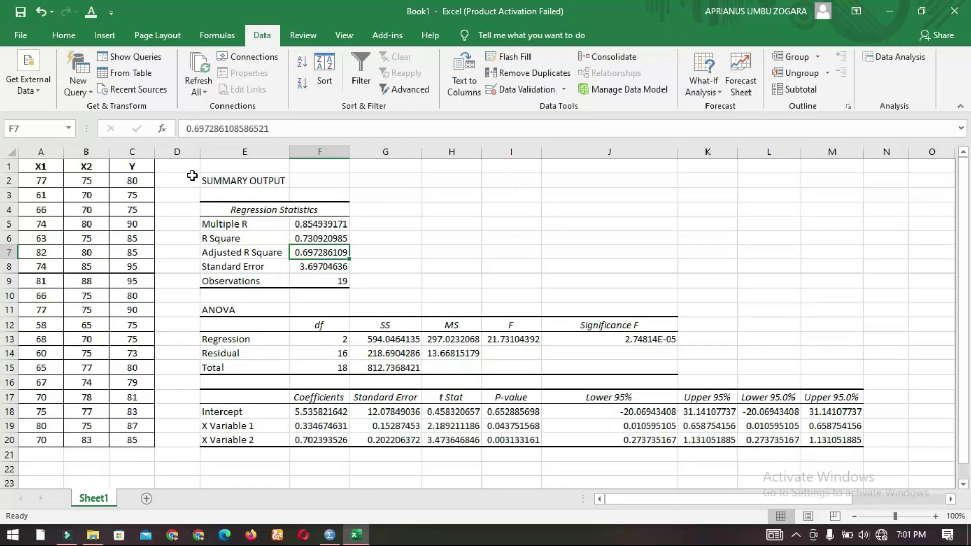
{"action": "left_click", "coordinate": [223, 238]}
{"action": "left_click", "coordinate": [269, 253]}
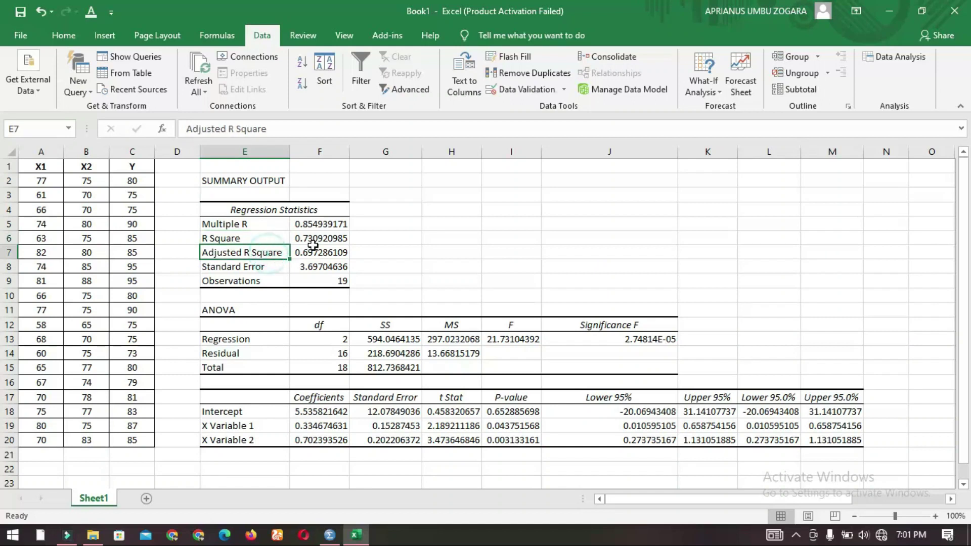
{"action": "left_click", "coordinate": [316, 243]}
{"action": "left_click", "coordinate": [383, 240]}
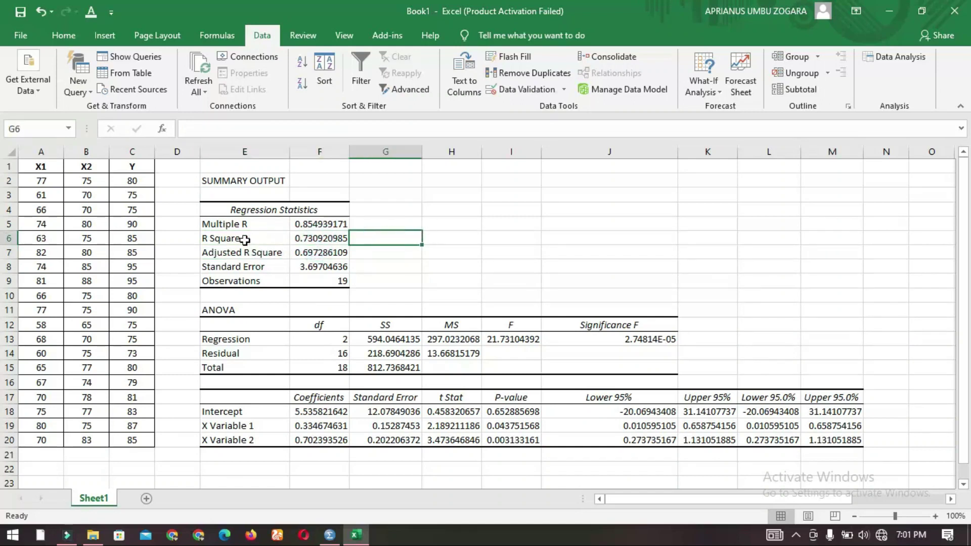
Examine the full R Square value in F6 together with the X Variable 1 and X Variable 2 labels in E19:E20.
{"action": "left_click", "coordinate": [316, 242]}
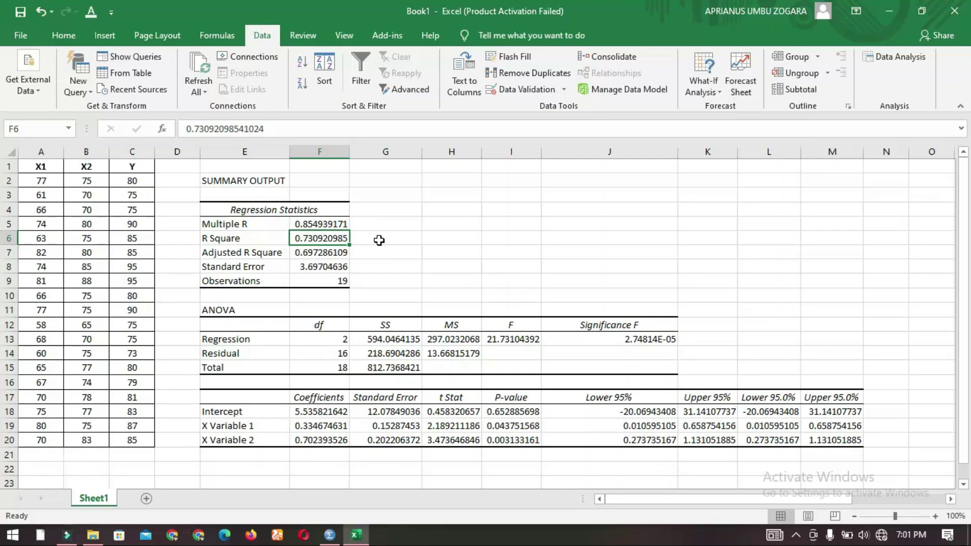
{"action": "left_click", "coordinate": [379, 240]}
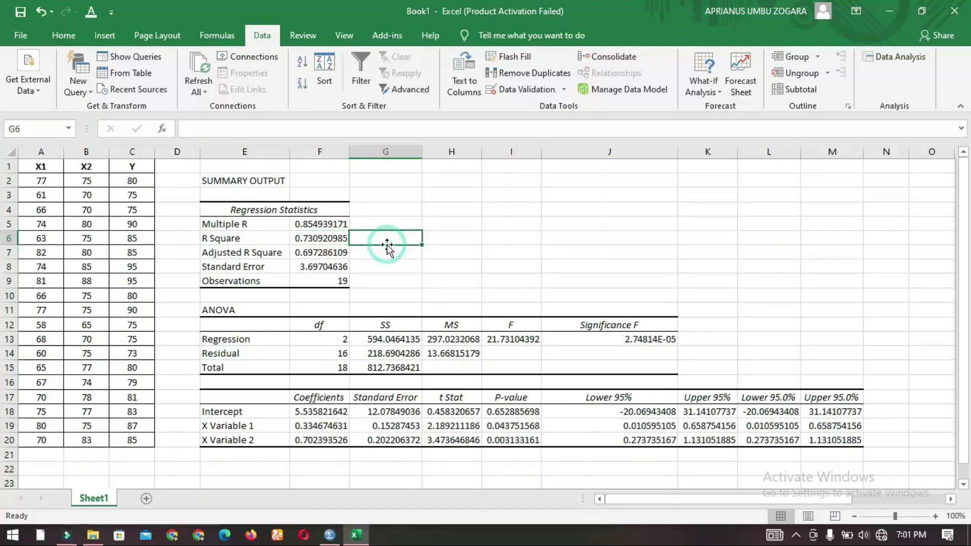
{"action": "left_click", "coordinate": [457, 237]}
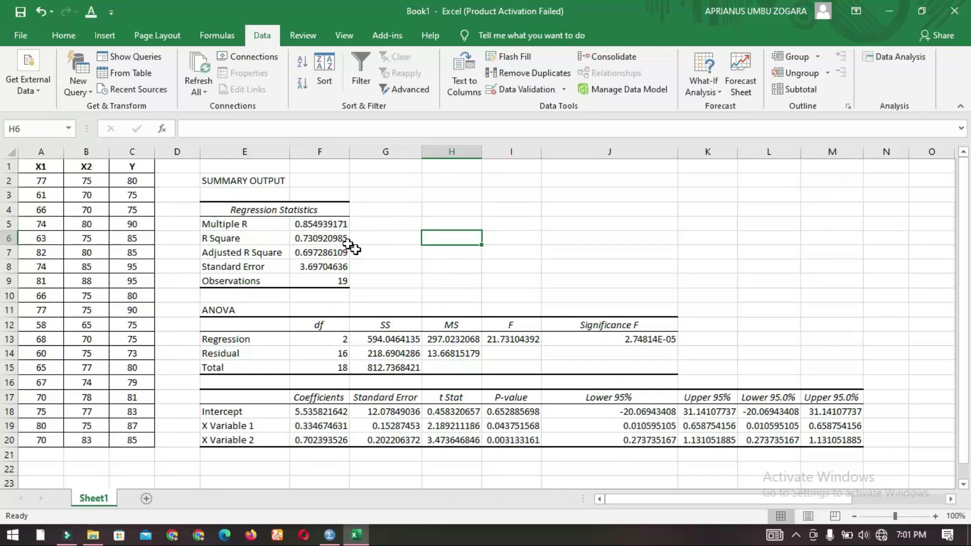
{"action": "left_click_drag", "start_coordinate": [240, 425], "coordinate": [252, 445]}
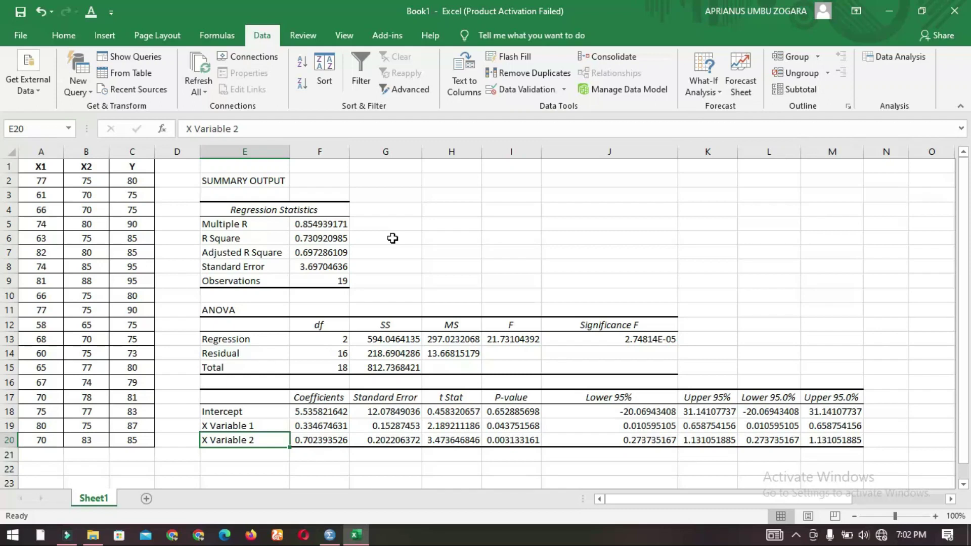
{"action": "left_click_drag", "start_coordinate": [238, 426], "coordinate": [265, 441]}
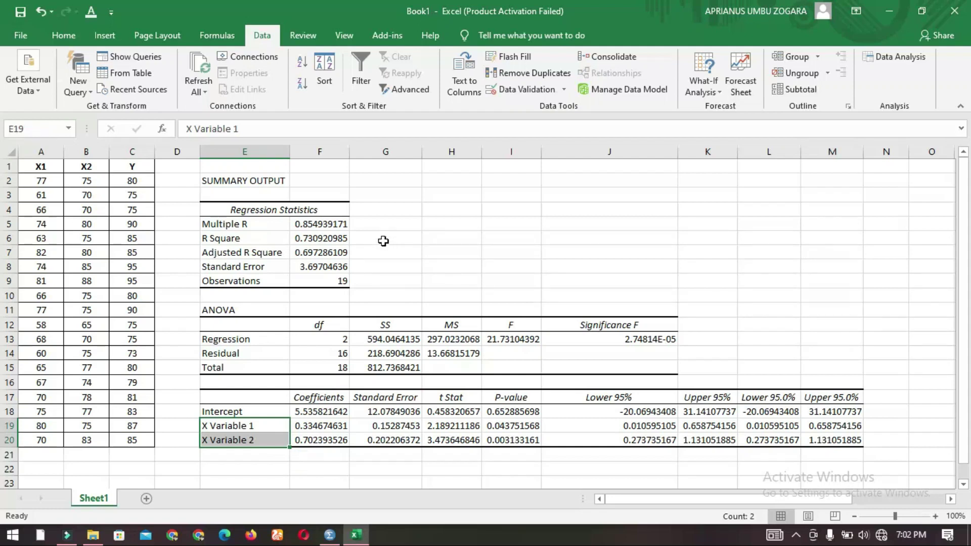
{"action": "left_click", "coordinate": [383, 242]}
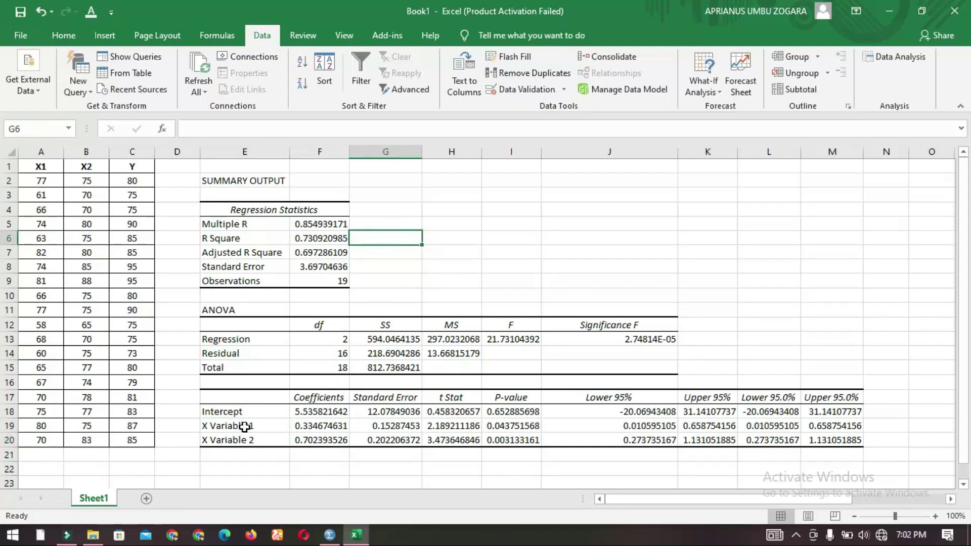
{"action": "left_click_drag", "start_coordinate": [244, 426], "coordinate": [243, 440]}
{"action": "left_click", "coordinate": [316, 242]}
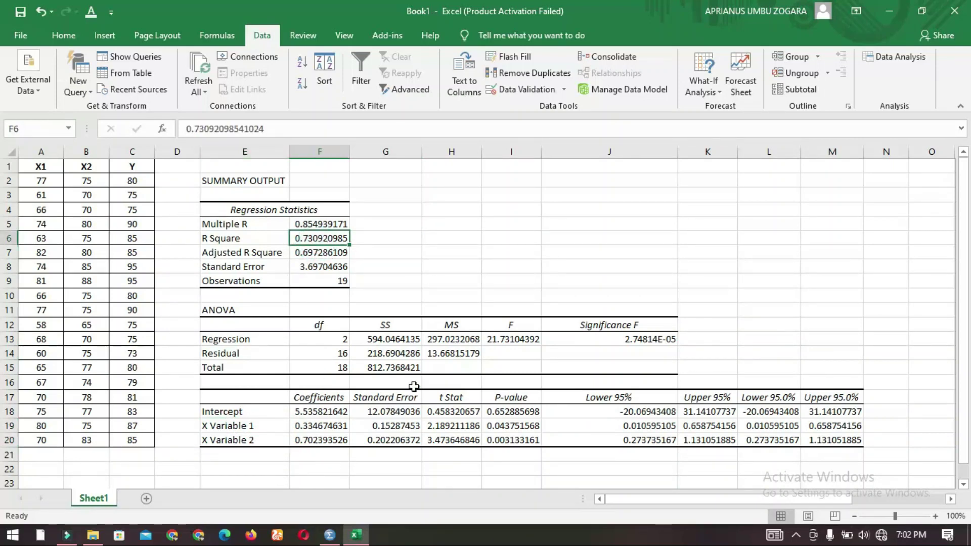
{"action": "left_click", "coordinate": [532, 280]}
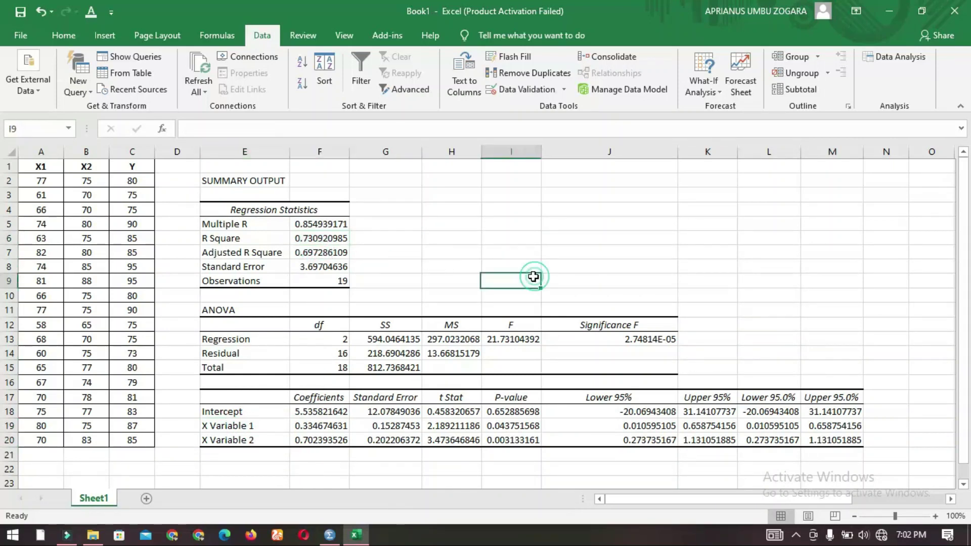
{"action": "left_click", "coordinate": [444, 267]}
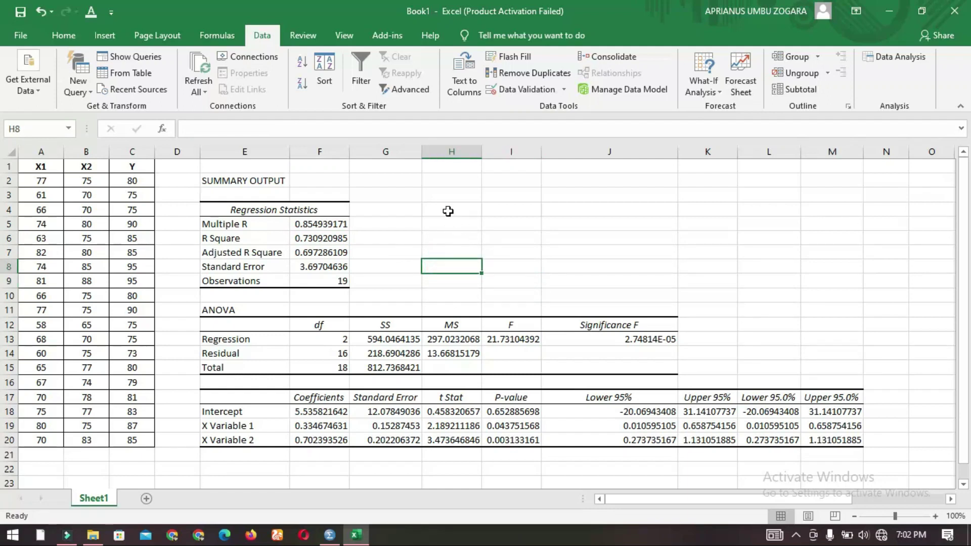
Narrow column J of the regression output to fit its Significance F and Lower 95% entries.
{"action": "left_click_drag", "start_coordinate": [677, 149], "coordinate": [622, 150]}
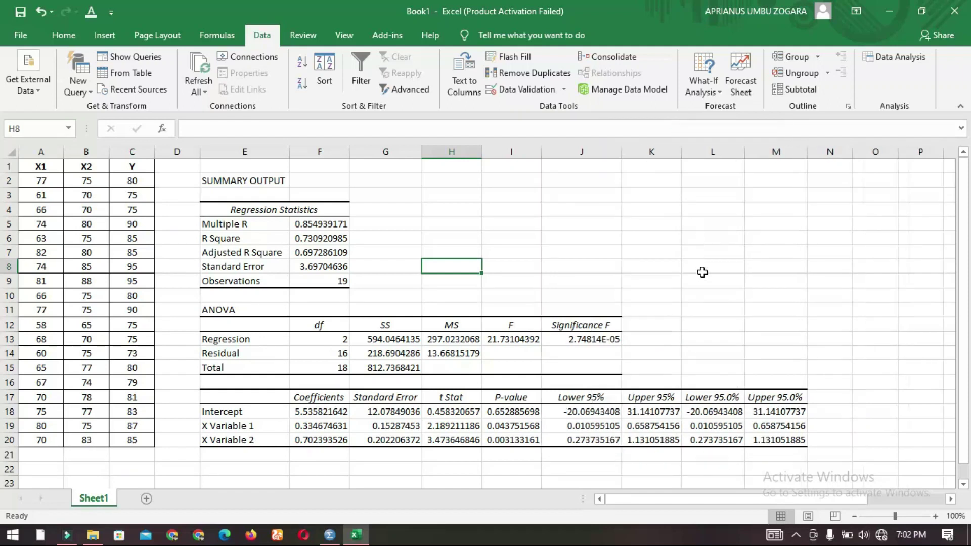
{"action": "left_click", "coordinate": [649, 342]}
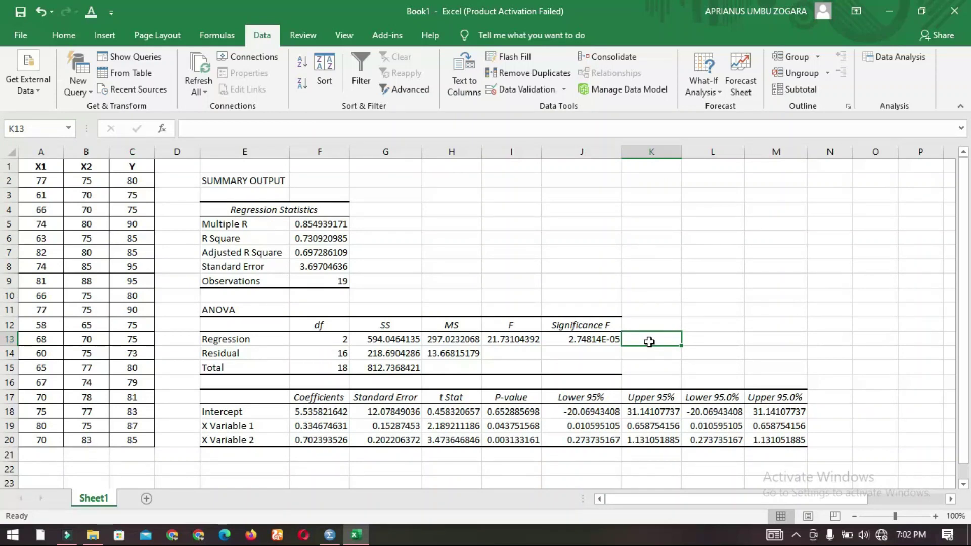
{"action": "left_click", "coordinate": [703, 337]}
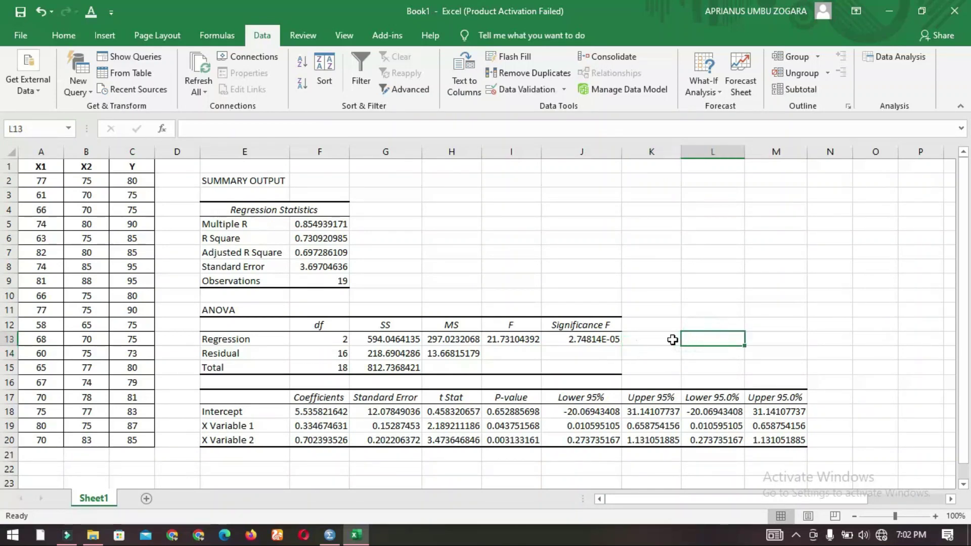
{"action": "left_click", "coordinate": [656, 367]}
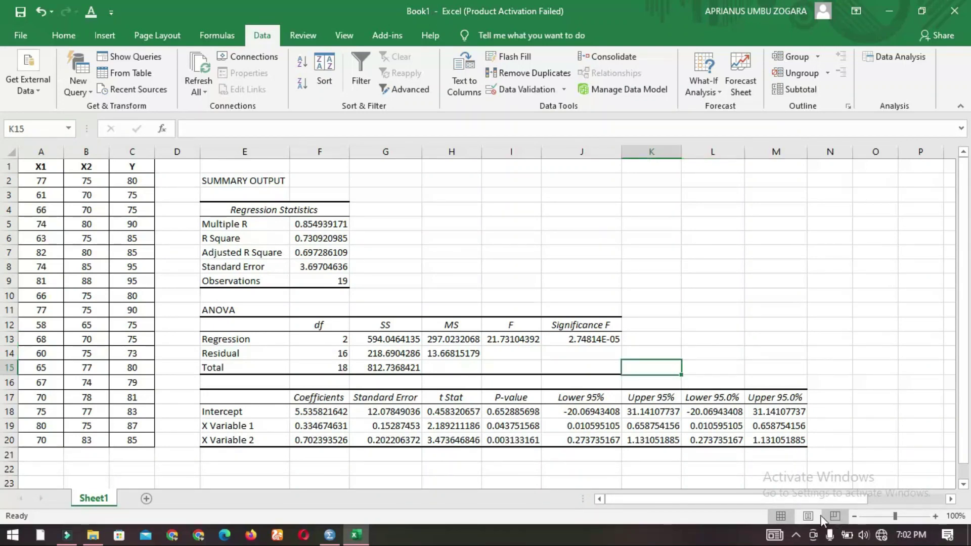
{"action": "left_click", "coordinate": [796, 535]}
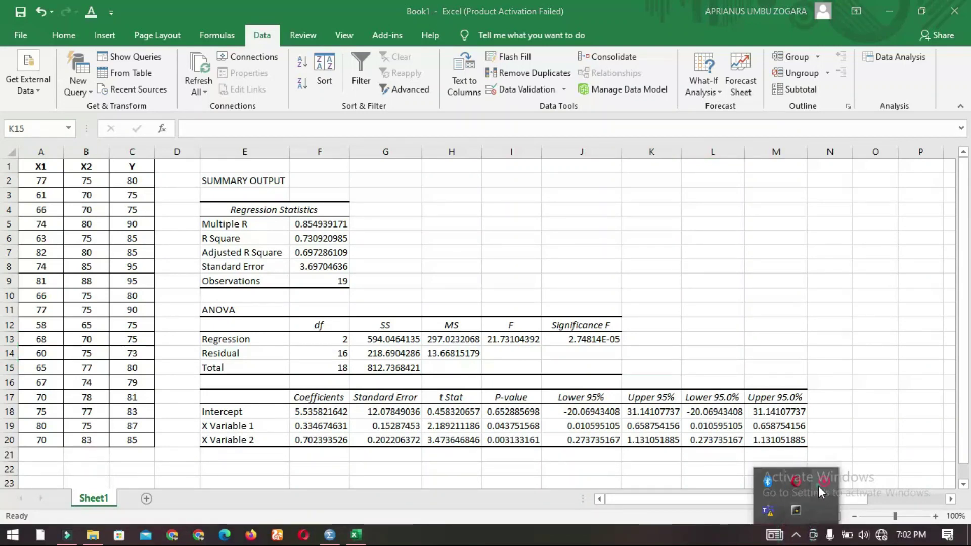